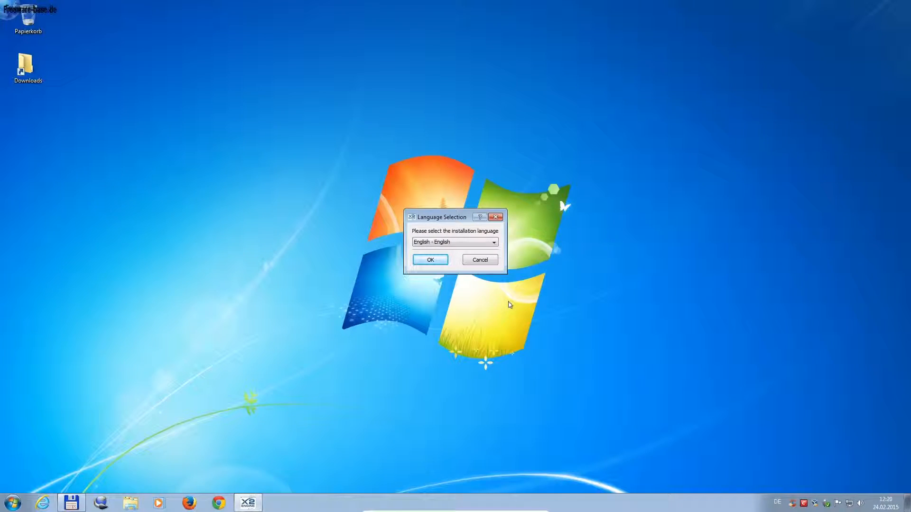
# Step: Keep English as the installation language and accept the antivirus warning
pyautogui.click(494, 242)
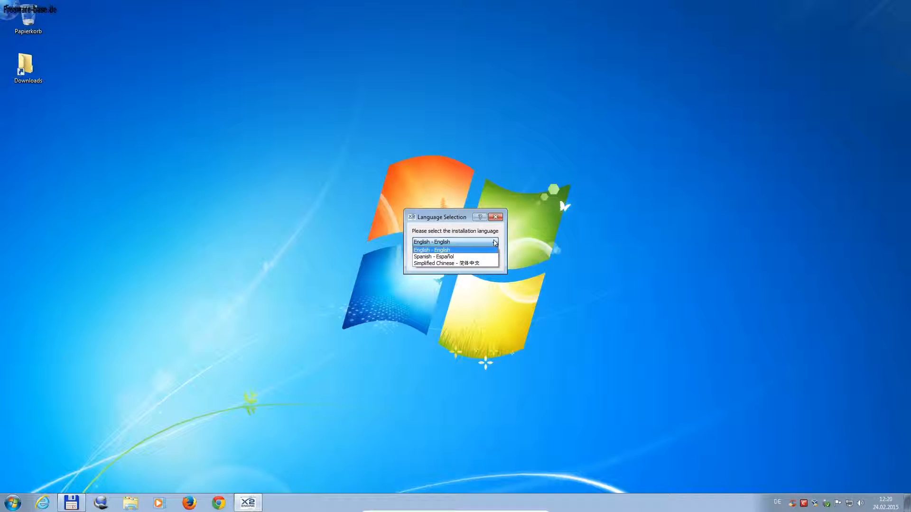
pyautogui.click(494, 243)
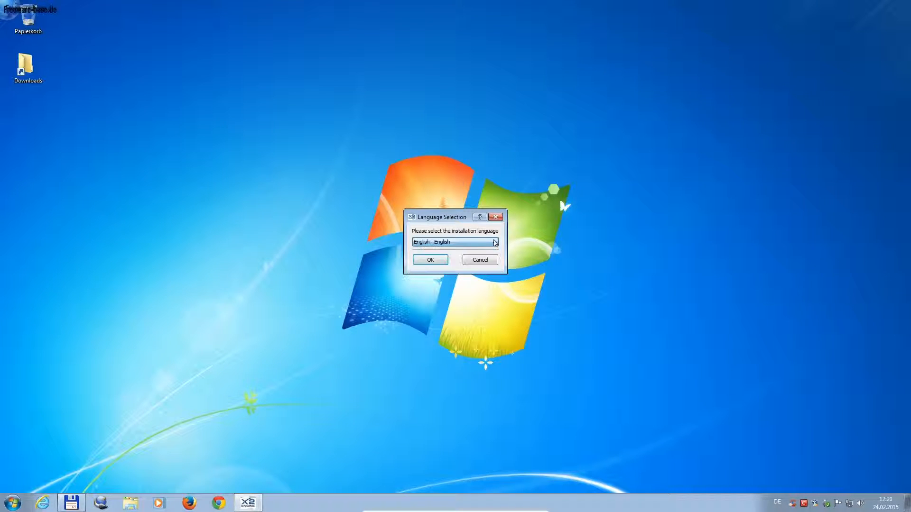
pyautogui.click(429, 261)
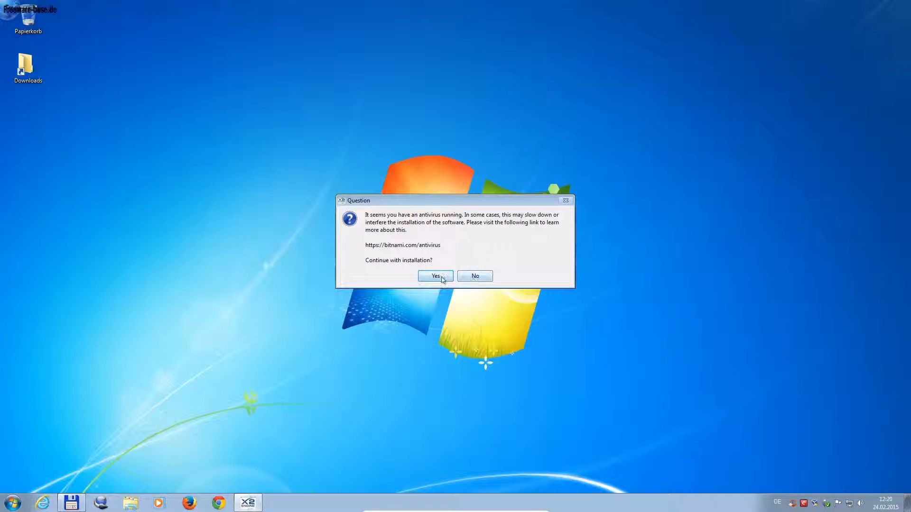
pyautogui.click(436, 276)
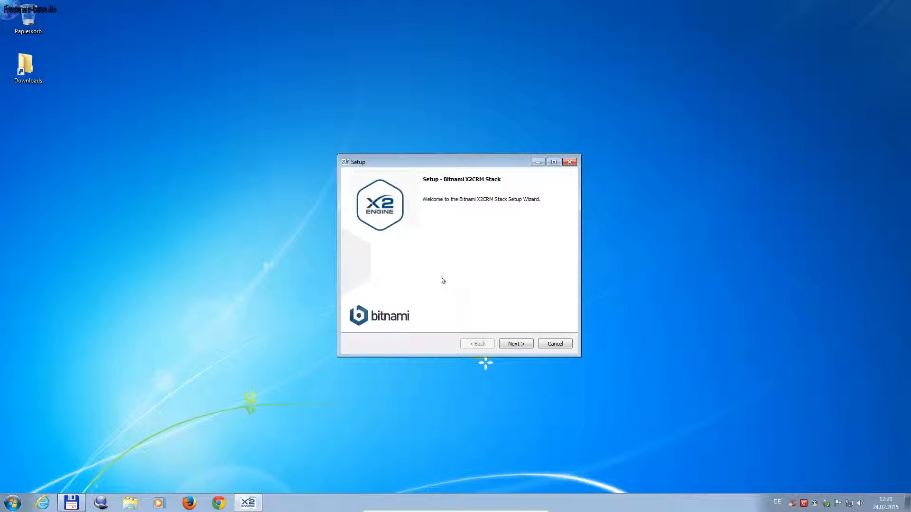
# Step: Move past the welcome page, accepting the default components and installation folder
pyautogui.click(521, 345)
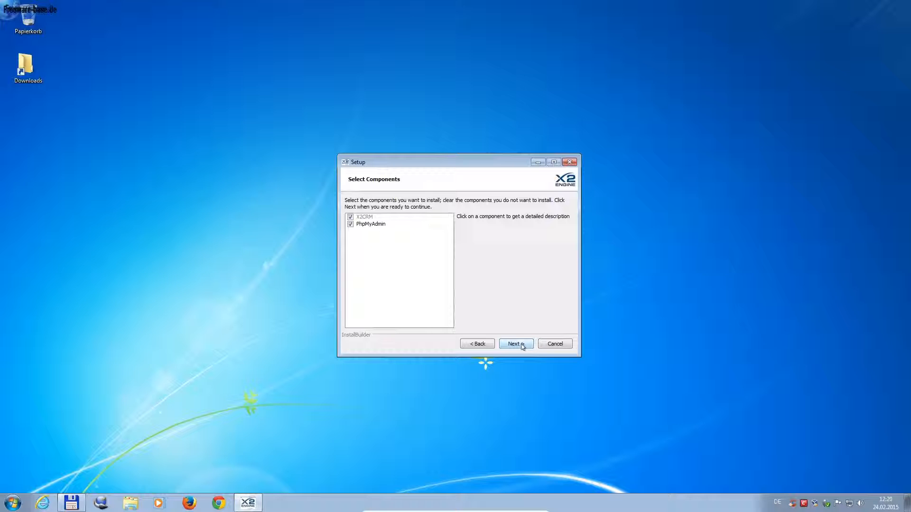
pyautogui.click(521, 345)
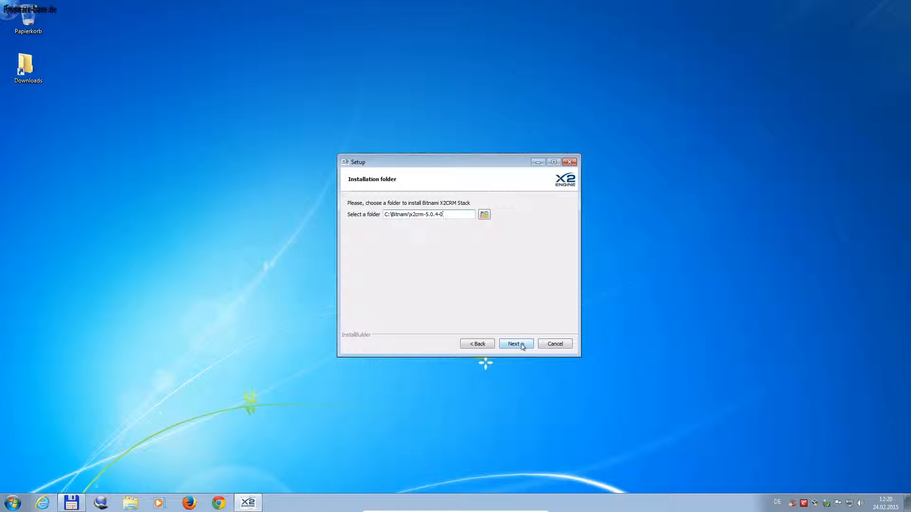
pyautogui.click(522, 345)
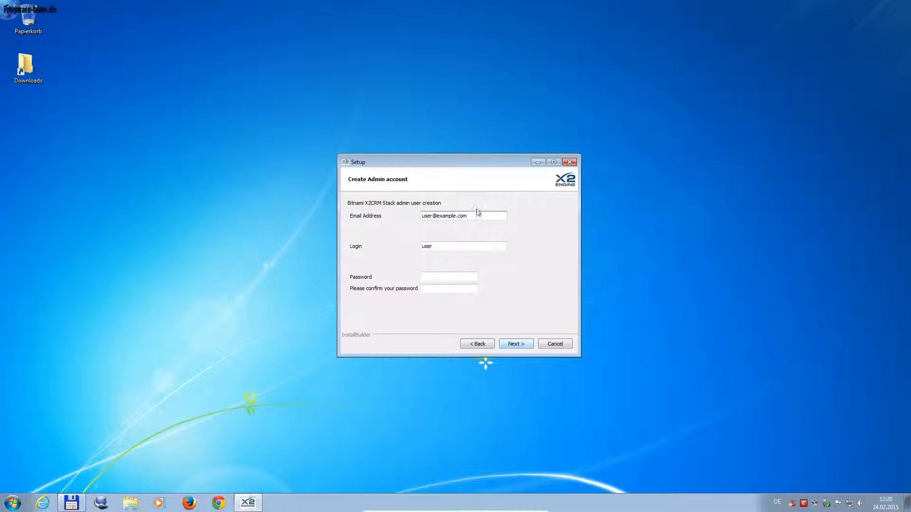
# Step: Enter the admin's e-mail address, login 'admin' and password, and submit the account details
pyautogui.moveTo(470, 216); pyautogui.dragTo(317, 214)
pyautogui.press('BackSpace')
pyautogui.press('Tab')
pyautogui.write('admin')
pyautogui.press('Tab')
pyautogui.write('•••')
pyautogui.write('••')
pyautogui.press('Tab')
pyautogui.write('••••')
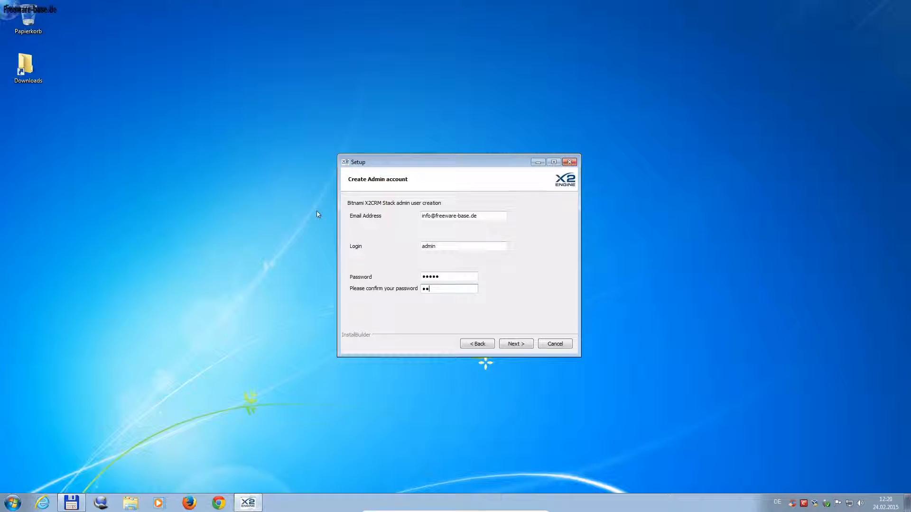
pyautogui.write('•')
pyautogui.click(524, 347)
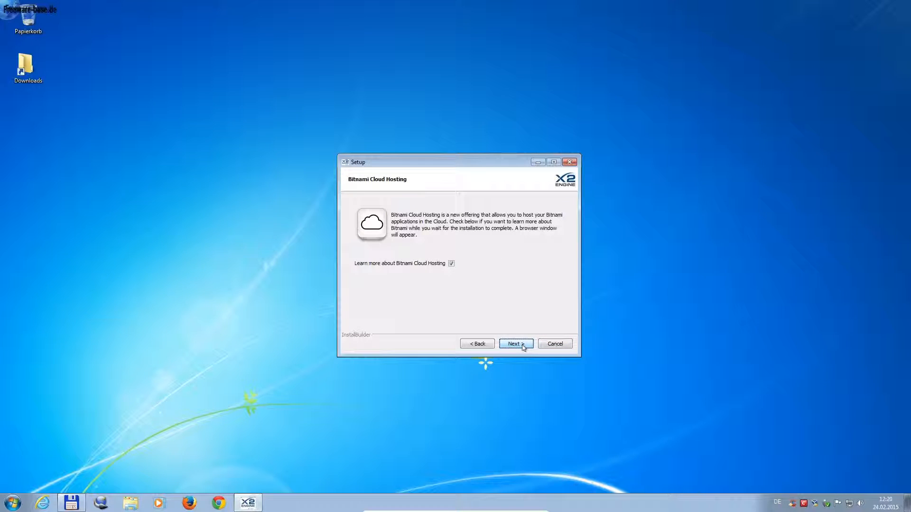
# Step: Decline the cloud hosting information and start the installation
pyautogui.click(451, 264)
pyautogui.click(521, 346)
pyautogui.click(520, 347)
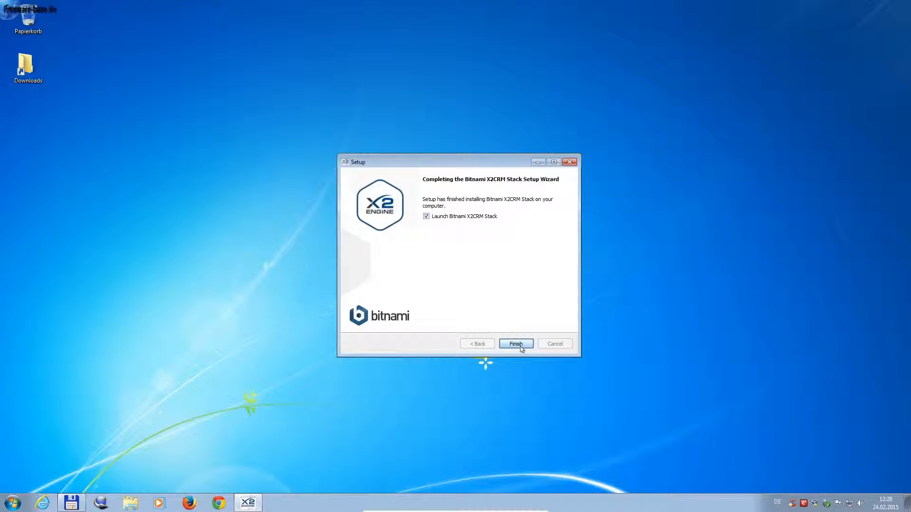
# Step: Finish the setup with Launch Bitnami X2CRM Stack left checked
pyautogui.click(521, 346)
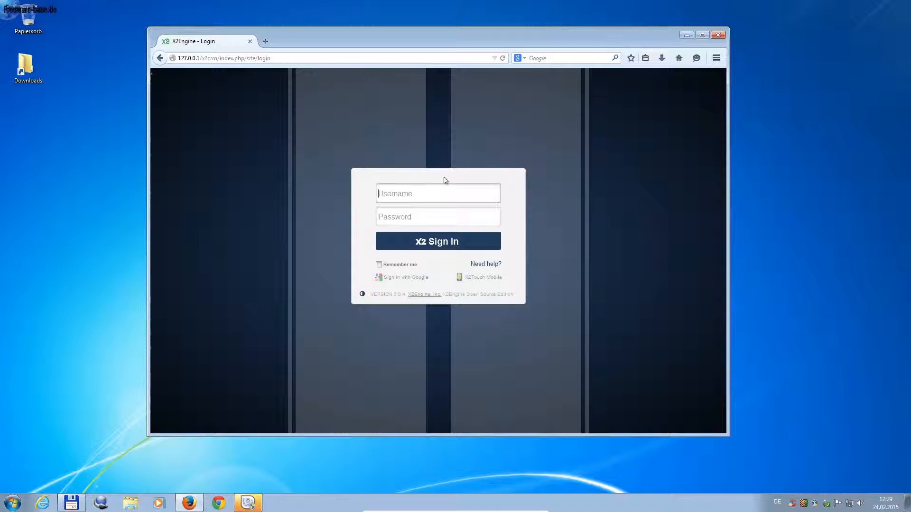
# Step: Sign in with username 'admin' and its password, then dismiss Firefox's save-password prompt
pyautogui.write('admin')
pyautogui.press('Tab')
pyautogui.write('admin')
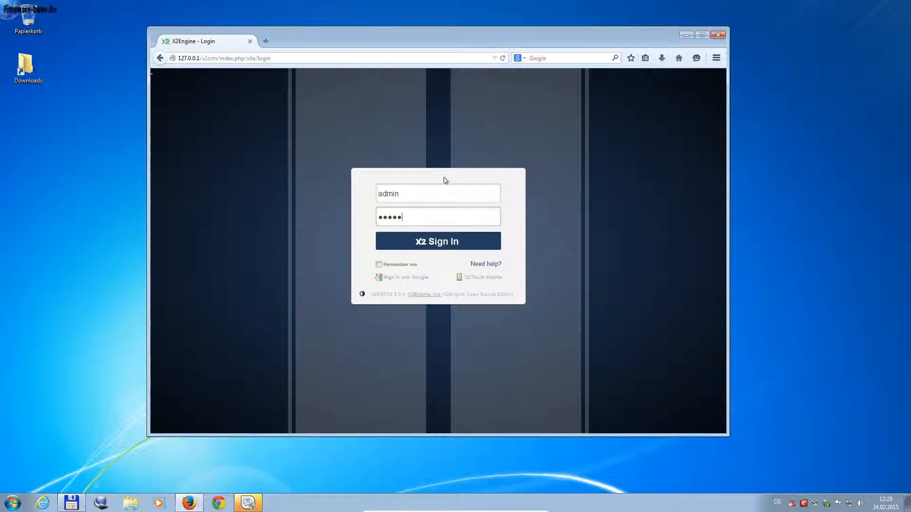
pyautogui.click(460, 243)
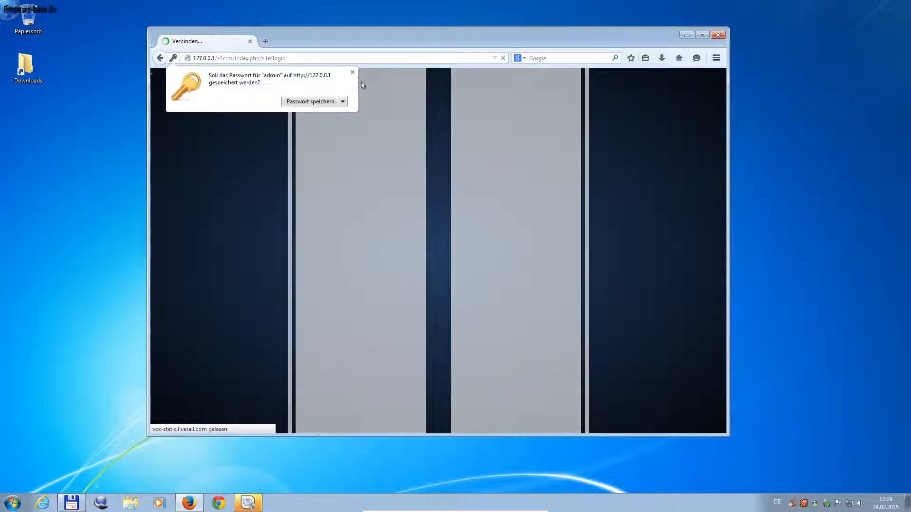
pyautogui.click(353, 73)
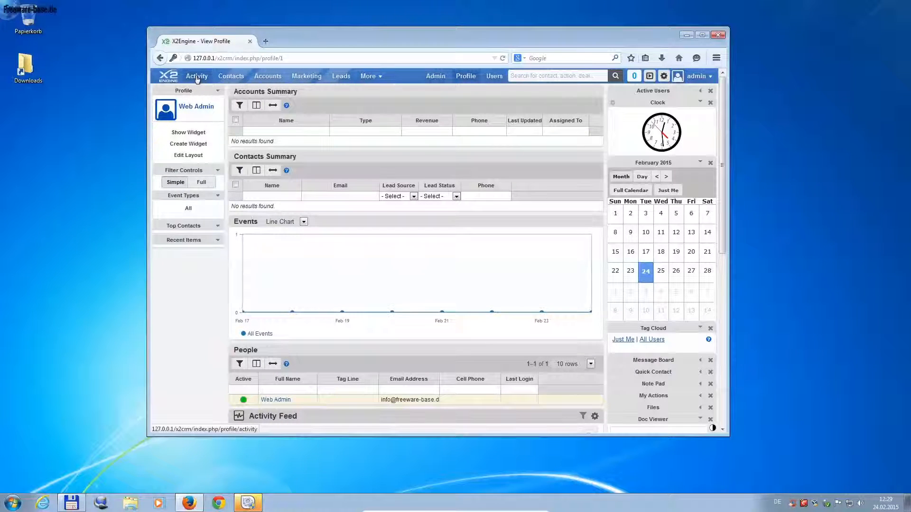
# Step: Open the Admin page and scroll down to the System Settings section
pyautogui.click(435, 77)
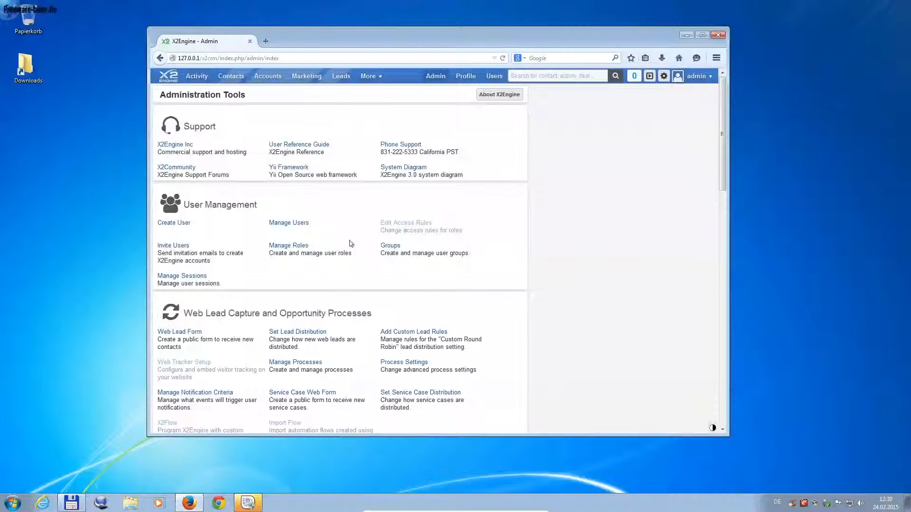
pyautogui.scroll(-3, 351, 243)
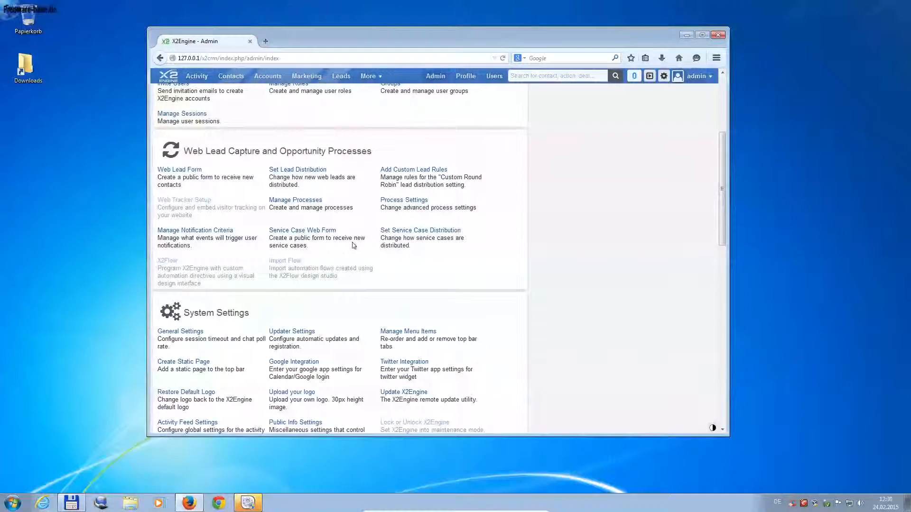
pyautogui.scroll(-1, 354, 246)
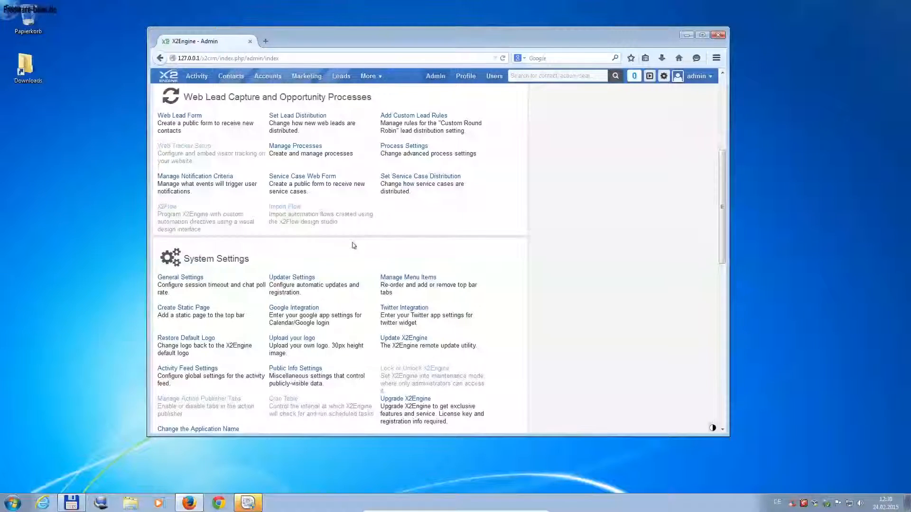
pyautogui.scroll(-4, 354, 245)
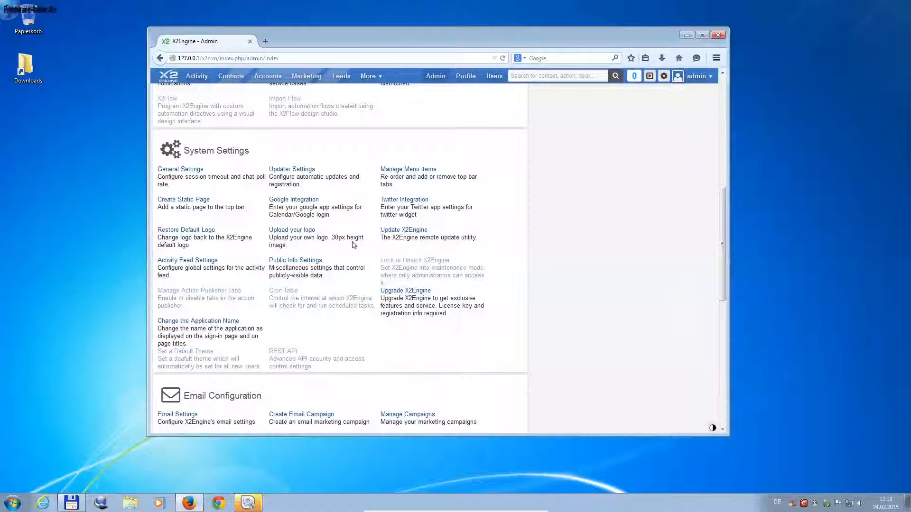
pyautogui.scroll(-2, 332, 266)
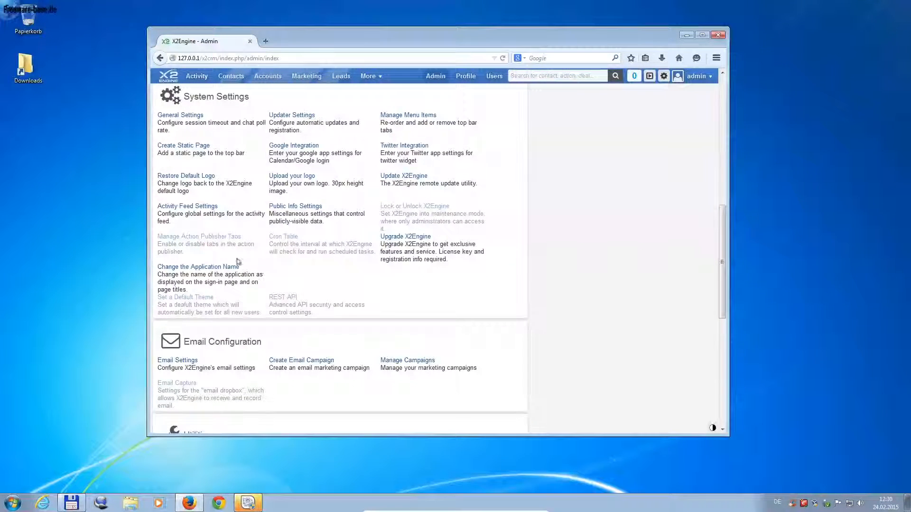
# Step: In General Settings, change the default currency from USD to EUR and save
pyautogui.click(189, 117)
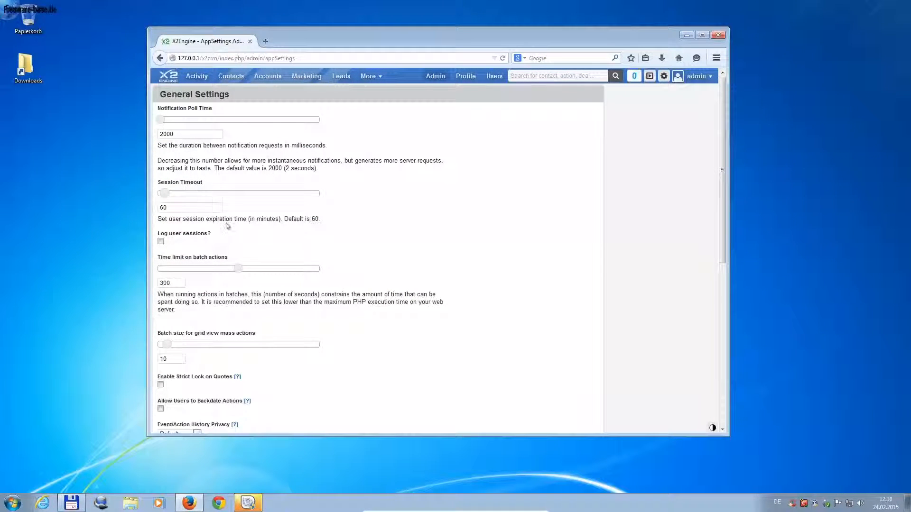
pyautogui.scroll(-3, 304, 250)
pyautogui.scroll(-3, 304, 250)
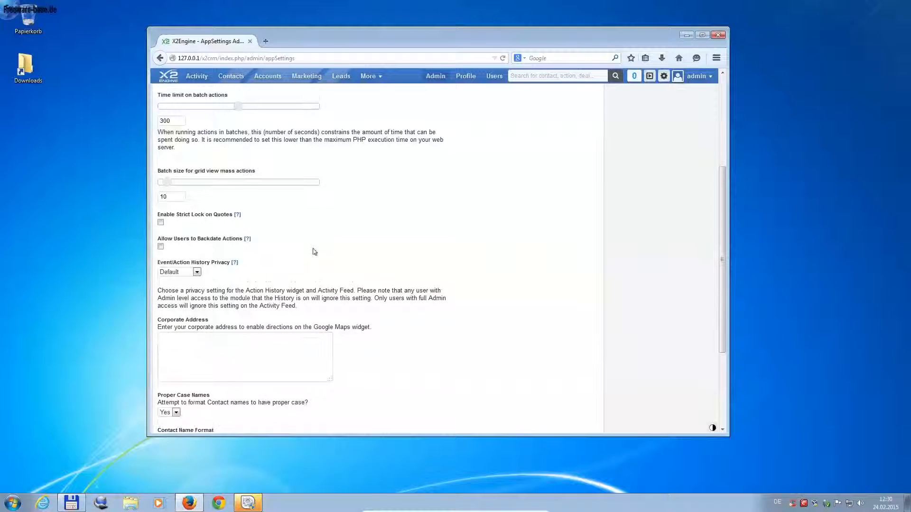
pyautogui.scroll(-1, 368, 257)
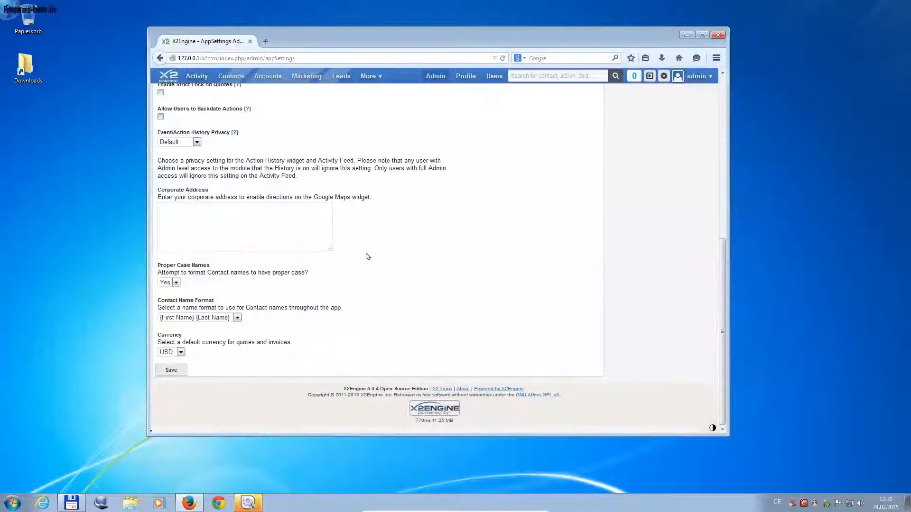
pyautogui.click(180, 353)
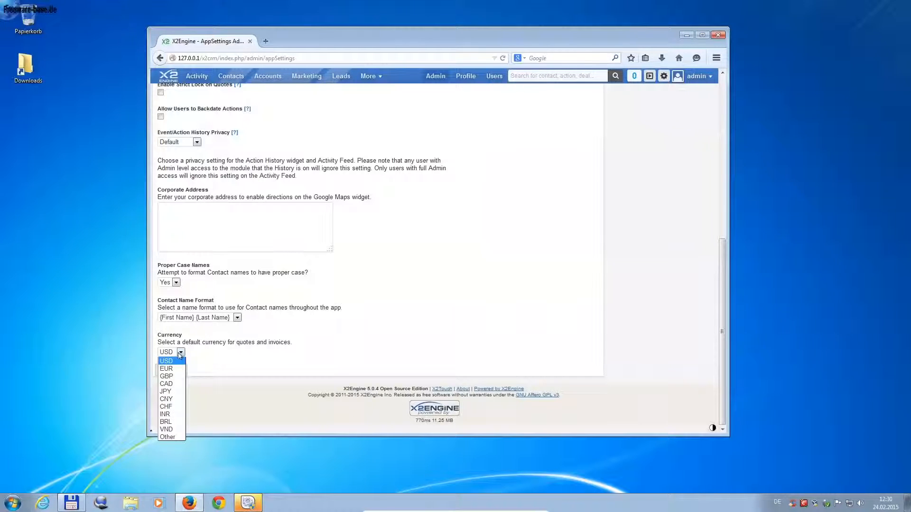
pyautogui.click(166, 369)
pyautogui.click(171, 371)
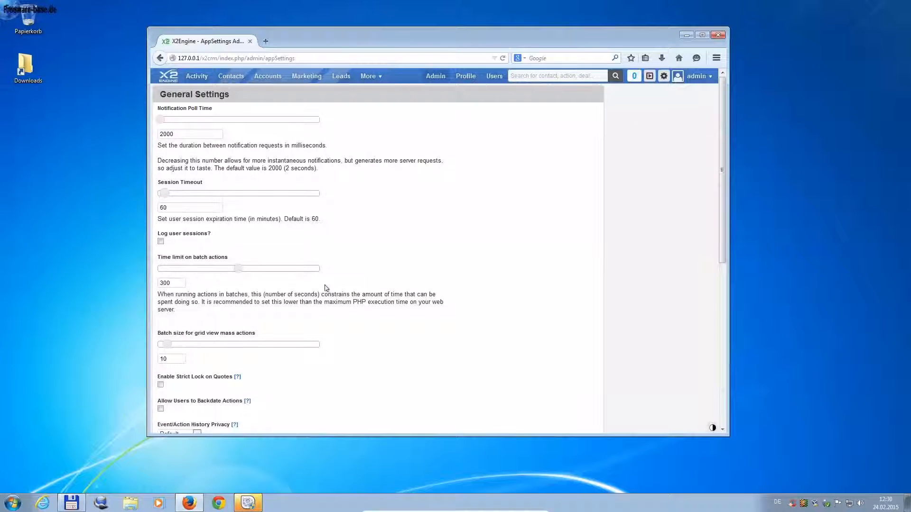
pyautogui.scroll(-10, 327, 289)
pyautogui.scroll(10, 374, 298)
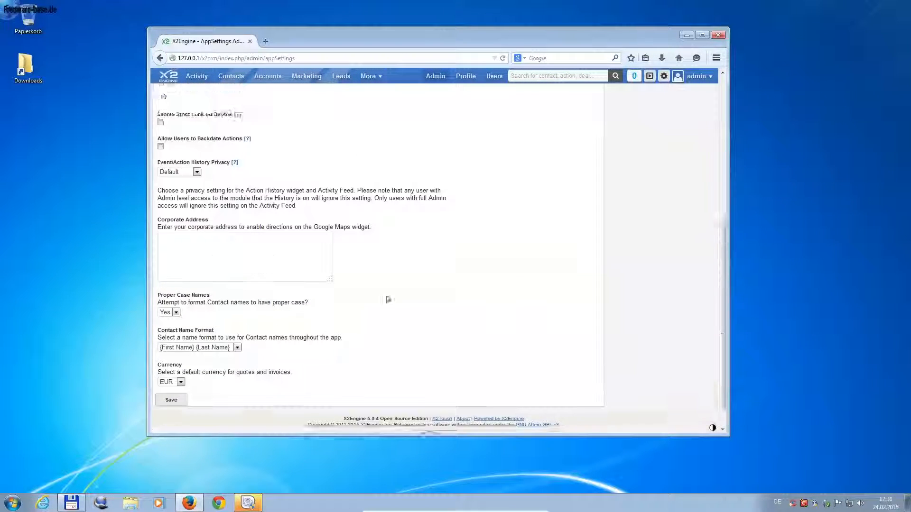
# Step: Return to Administration Tools and scroll past Utilities and X2Studio back to System Settings
pyautogui.click(434, 78)
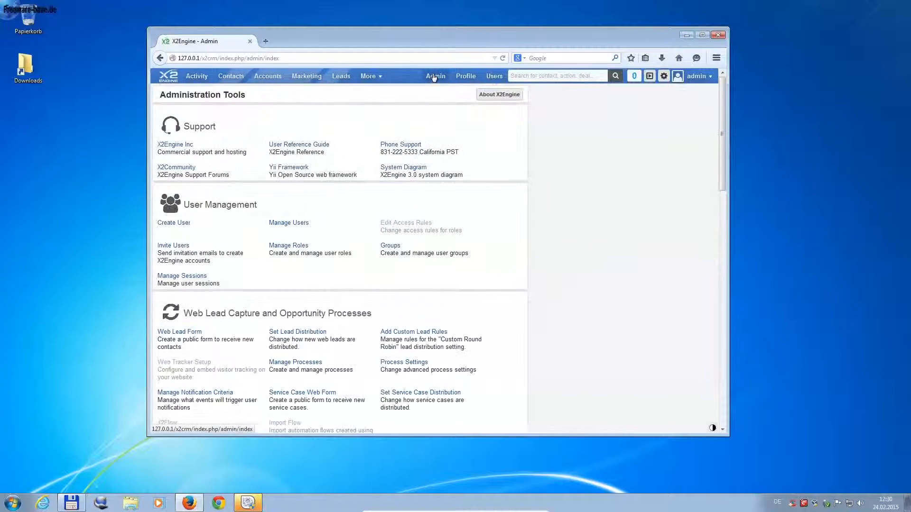
pyautogui.scroll(-6, 307, 301)
pyautogui.scroll(-1, 307, 300)
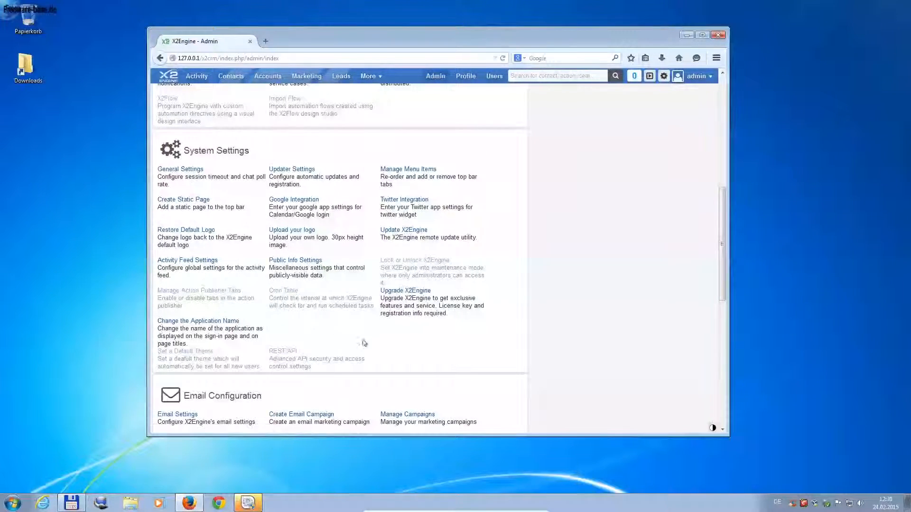
pyautogui.scroll(-6, 365, 342)
pyautogui.scroll(-6, 371, 343)
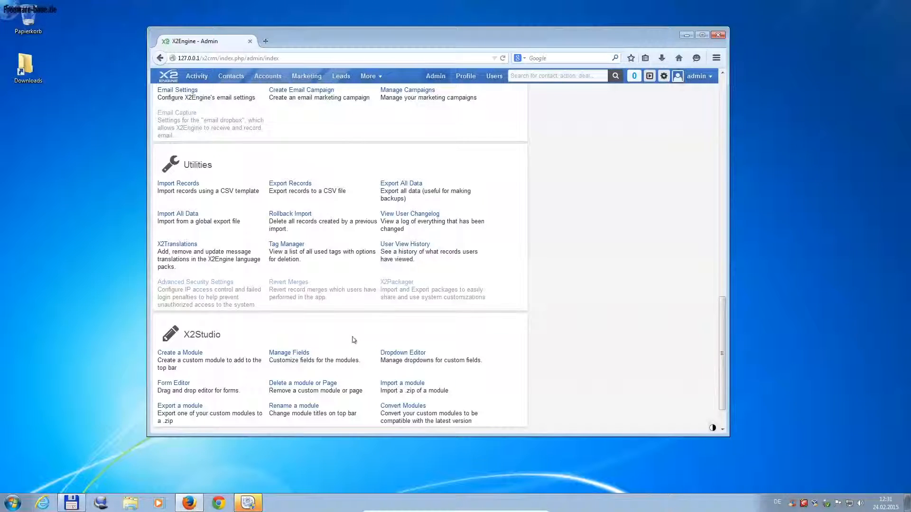
pyautogui.scroll(-2, 360, 339)
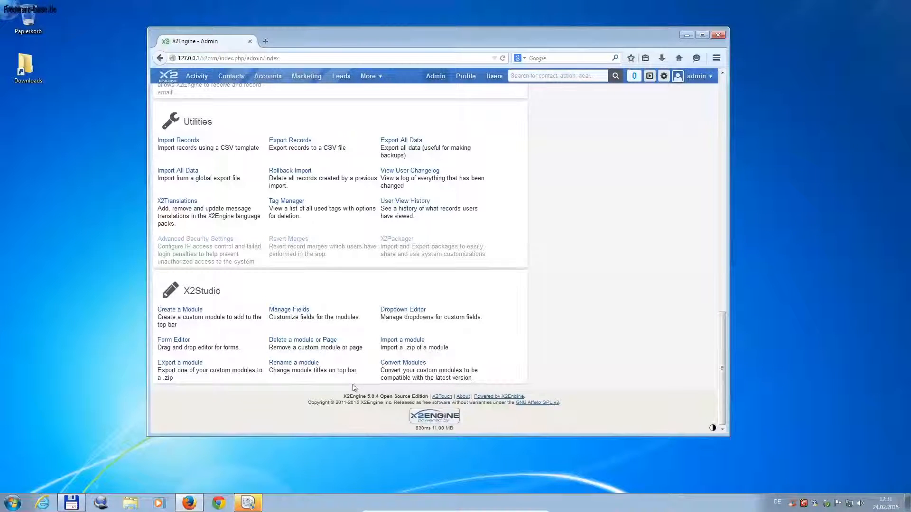
pyautogui.scroll(1, 353, 388)
pyautogui.scroll(2, 354, 388)
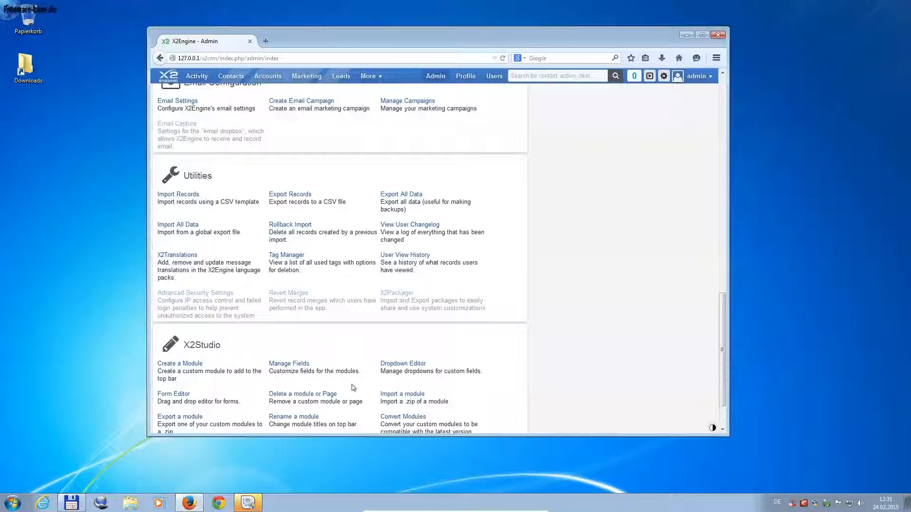
pyautogui.scroll(10, 353, 388)
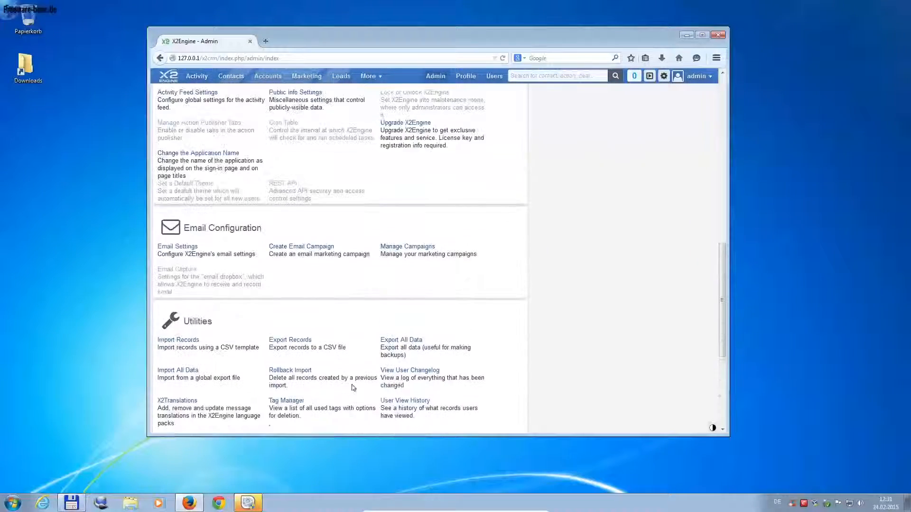
pyautogui.scroll(5, 353, 388)
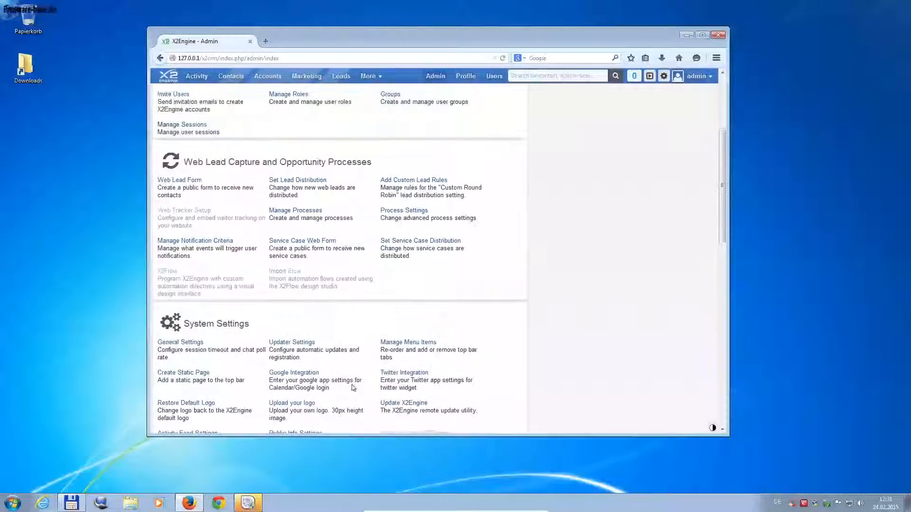
pyautogui.scroll(-3, 329, 384)
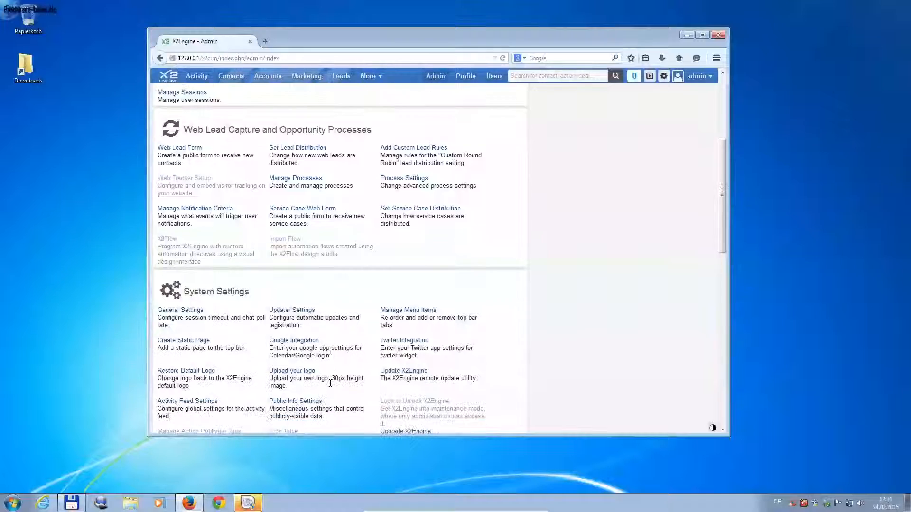
# Step: Try the Create Static Page form's Visibility, web admin edit permission and document options, leaving it unsaved
pyautogui.click(184, 319)
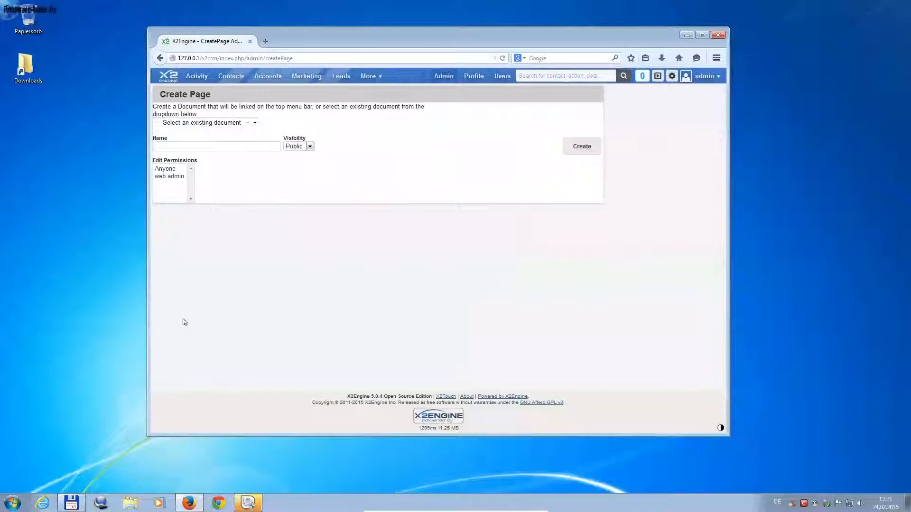
pyautogui.click(310, 147)
pyautogui.click(308, 153)
pyautogui.click(169, 177)
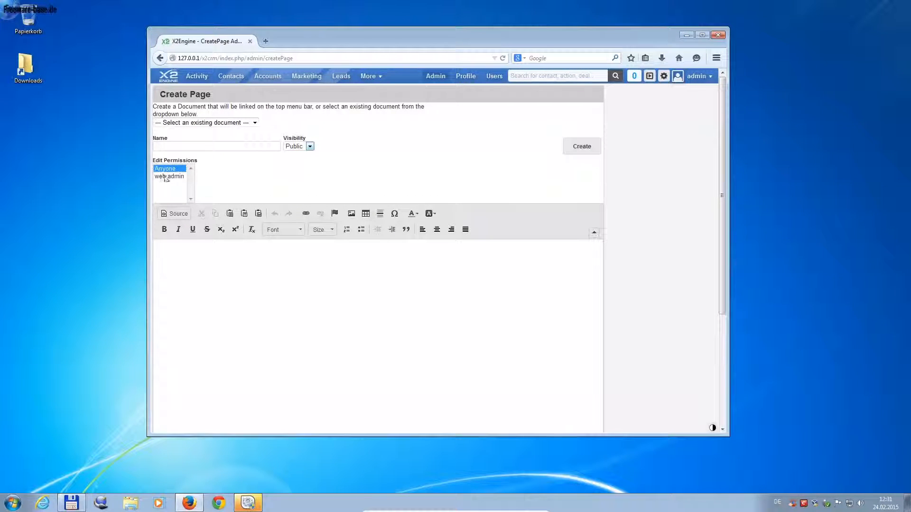
pyautogui.scroll(-5, 433, 360)
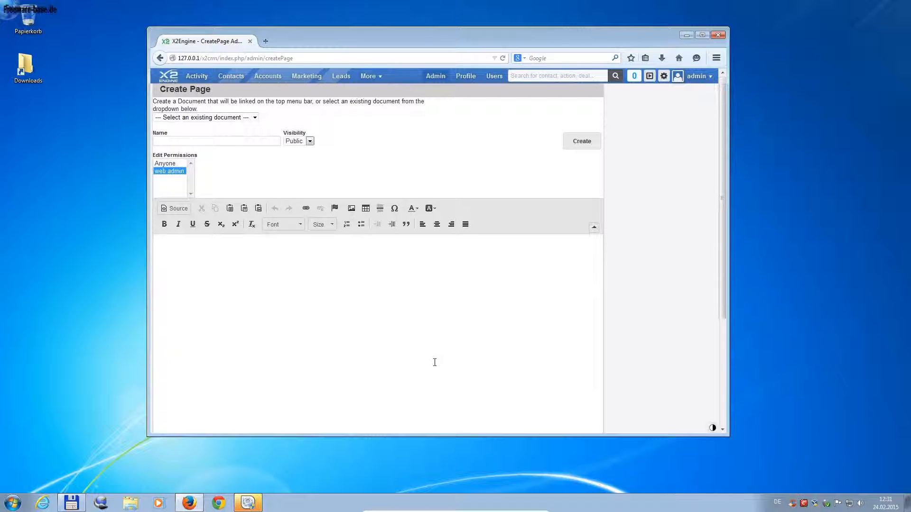
pyautogui.scroll(5, 435, 362)
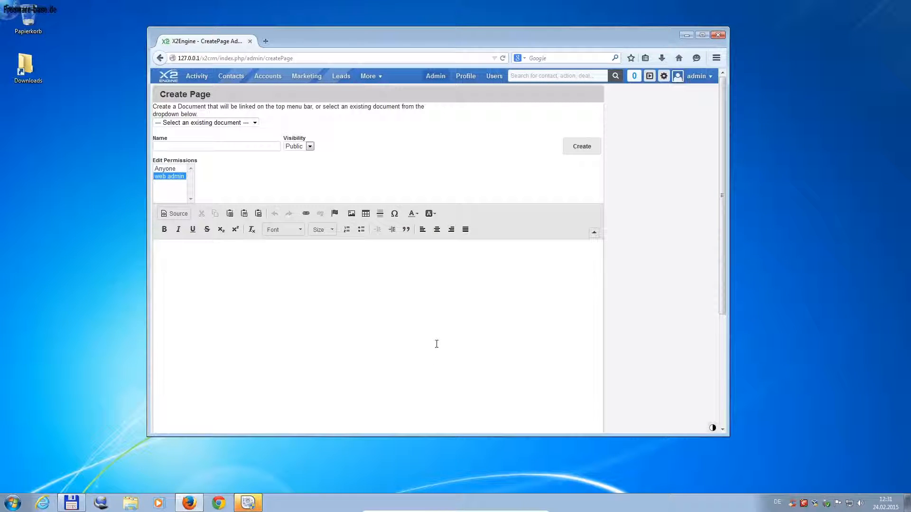
pyautogui.click(254, 124)
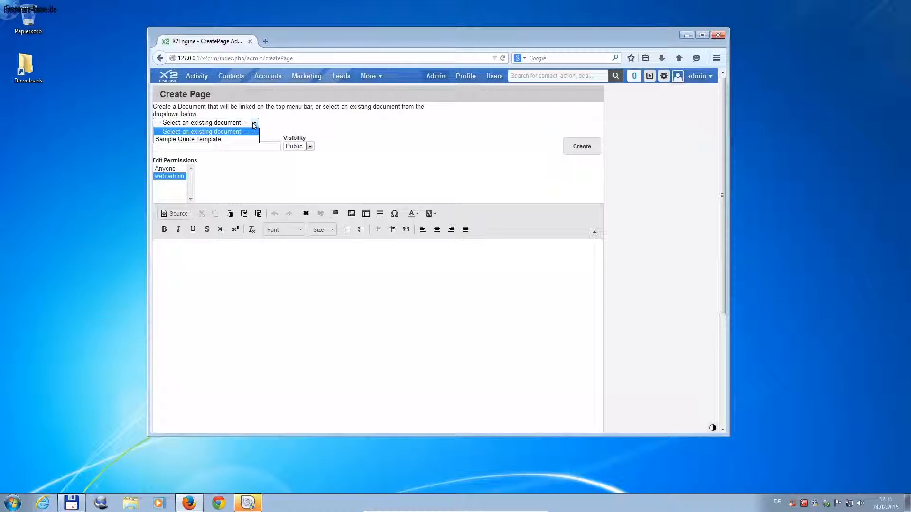
pyautogui.click(255, 124)
pyautogui.click(435, 77)
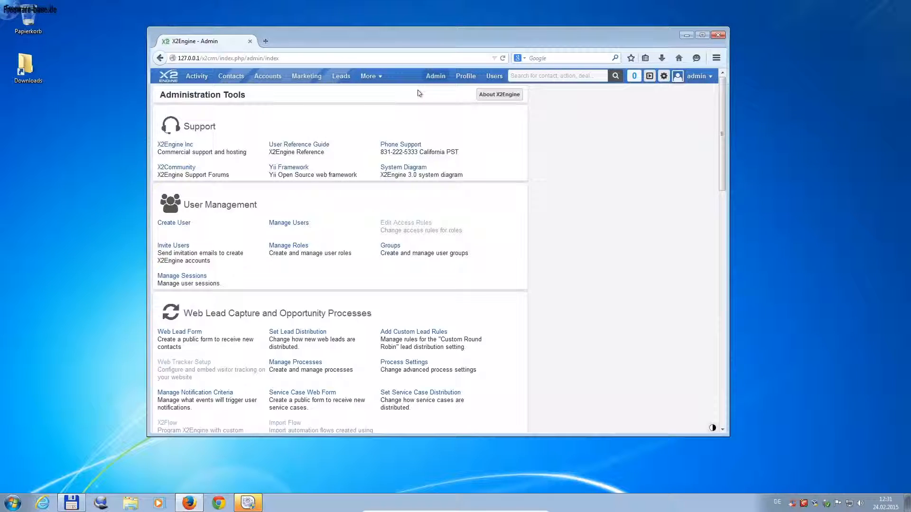
# Step: Visit the Leads, Marketing and Accounts modules in turn, ending on the empty Contacts list
pyautogui.click(380, 78)
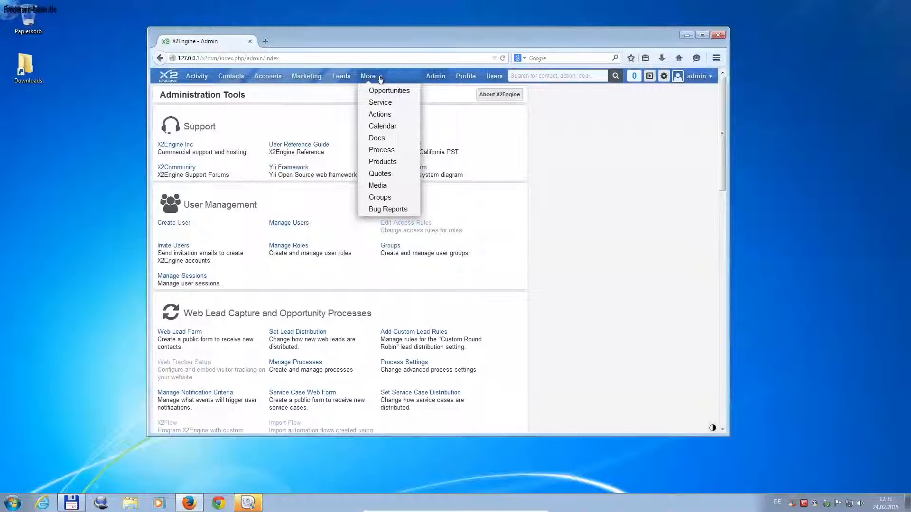
pyautogui.click(344, 78)
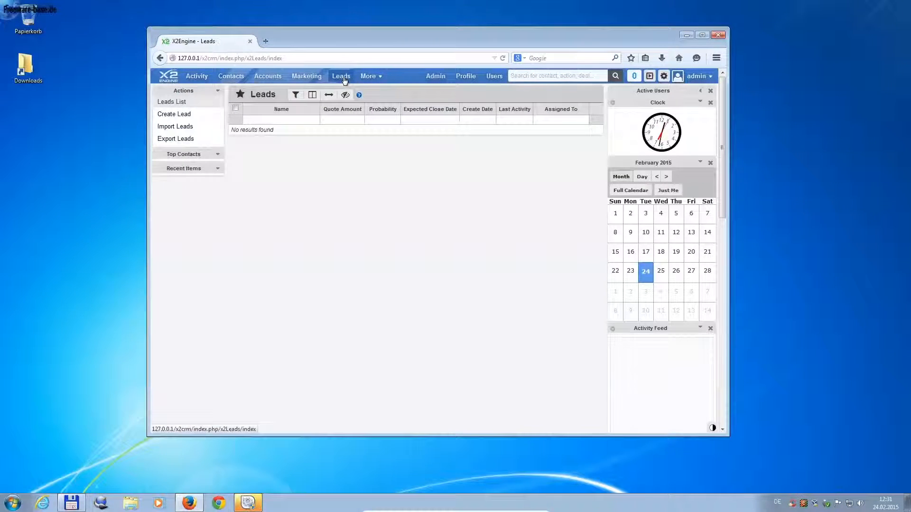
pyautogui.click(304, 78)
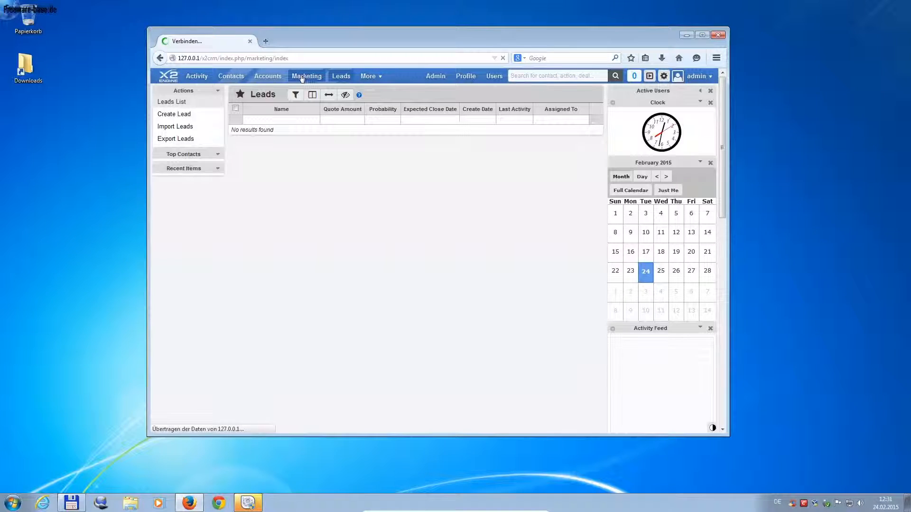
pyautogui.click(266, 78)
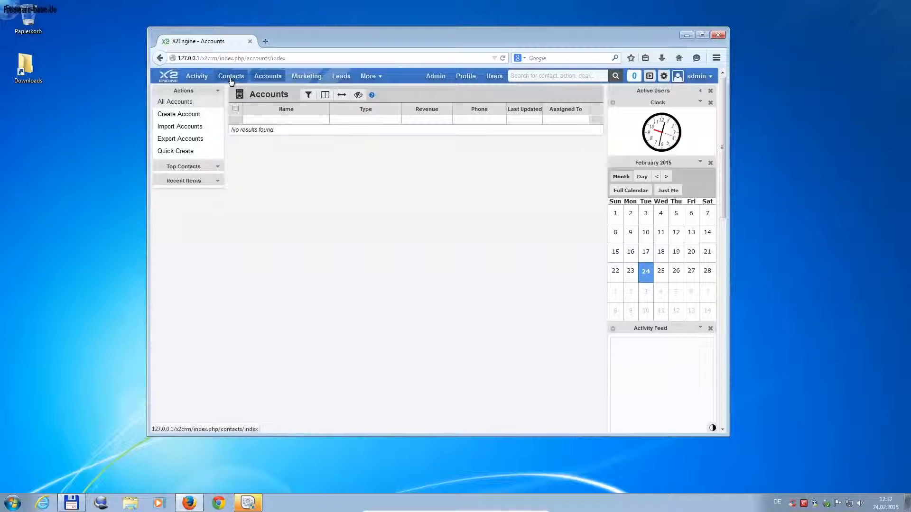
pyautogui.click(231, 77)
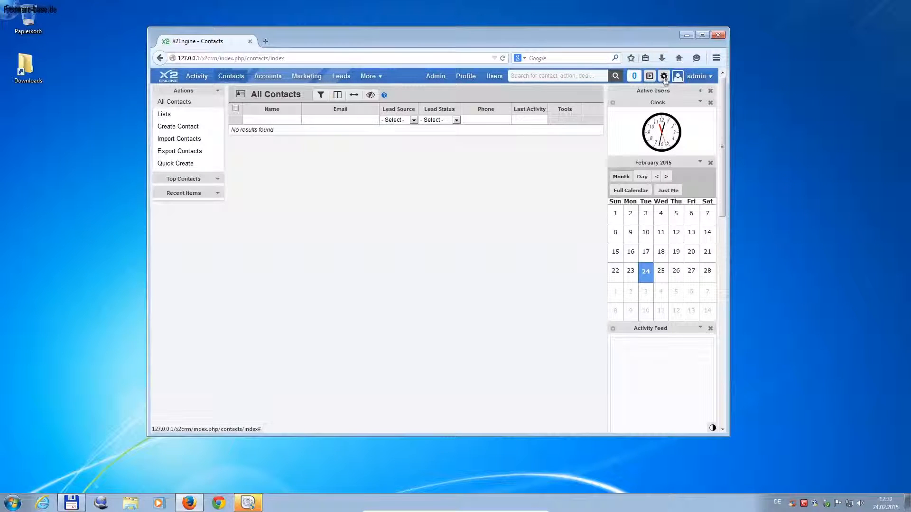
# Step: Collapse and re-expand the Clock widget and expand the Active Users widget
pyautogui.click(701, 103)
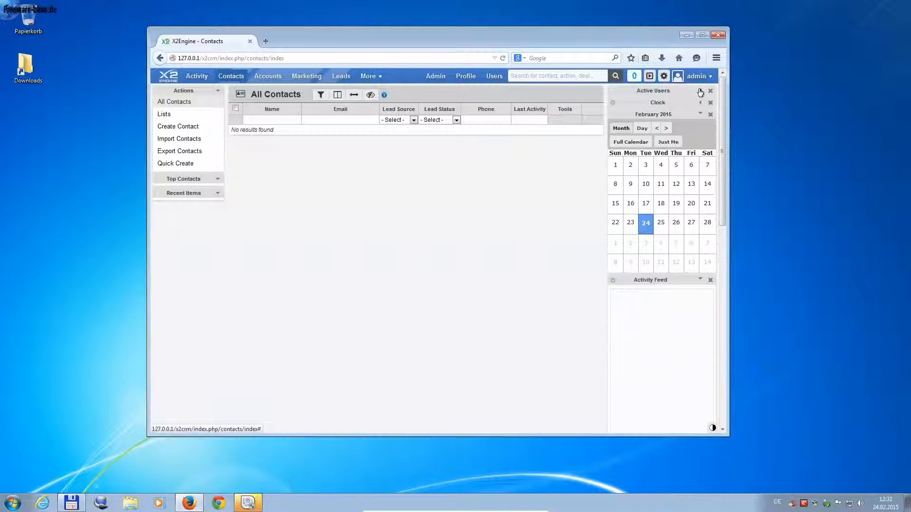
pyautogui.click(700, 91)
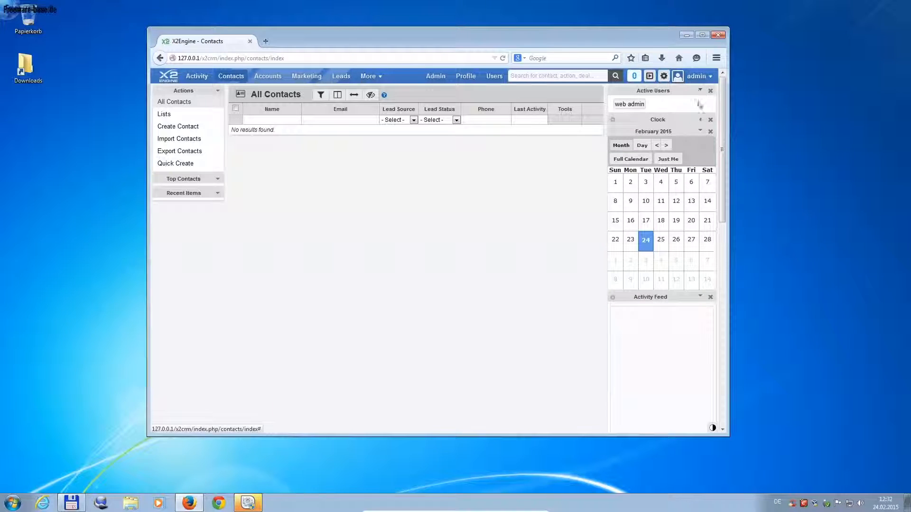
pyautogui.click(700, 119)
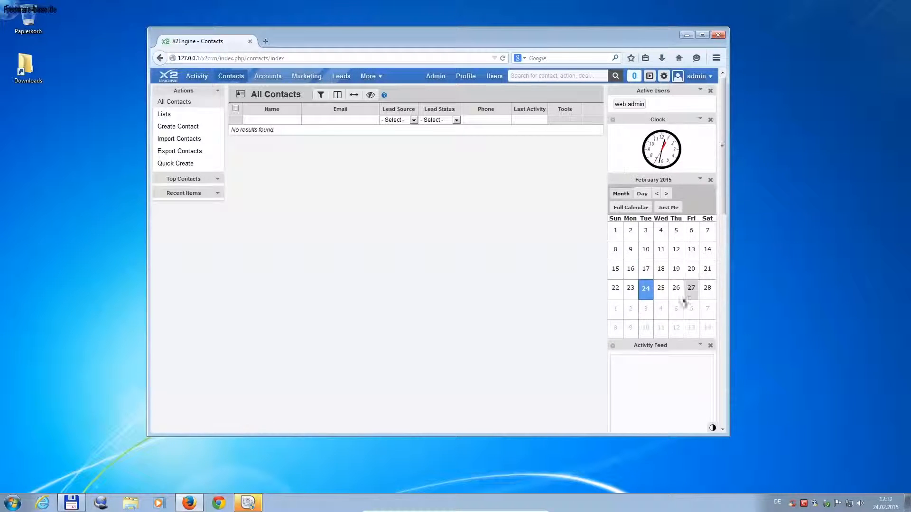
# Step: Open the admin profile from the user menu, then again via the People list's Web Admin link
pyautogui.click(710, 77)
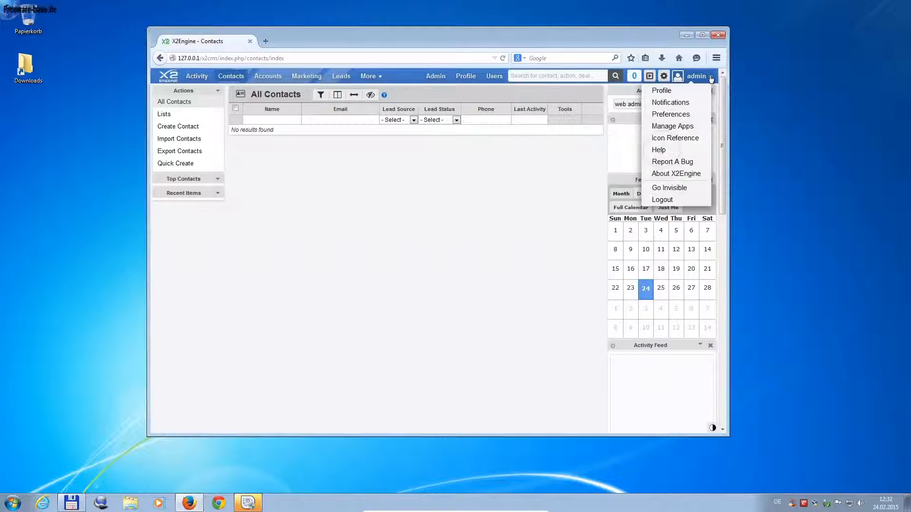
pyautogui.click(662, 94)
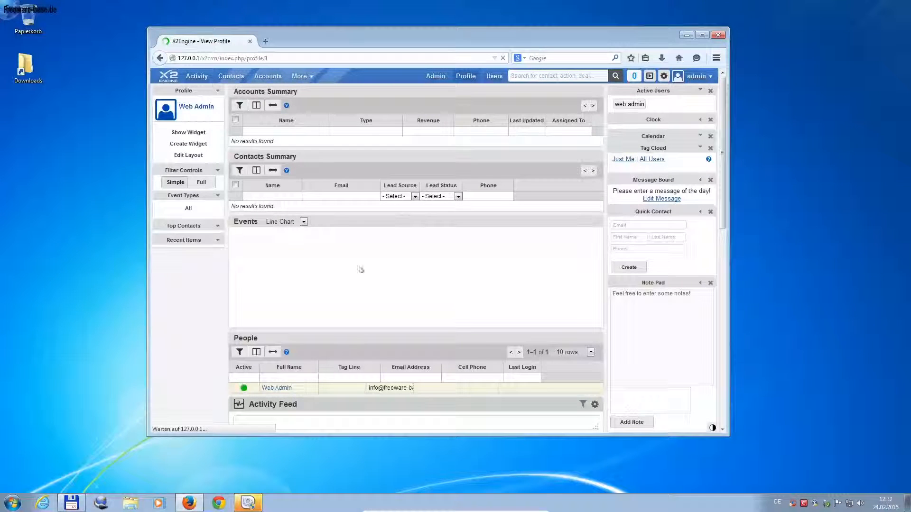
pyautogui.scroll(-2, 368, 292)
pyautogui.scroll(-4, 368, 292)
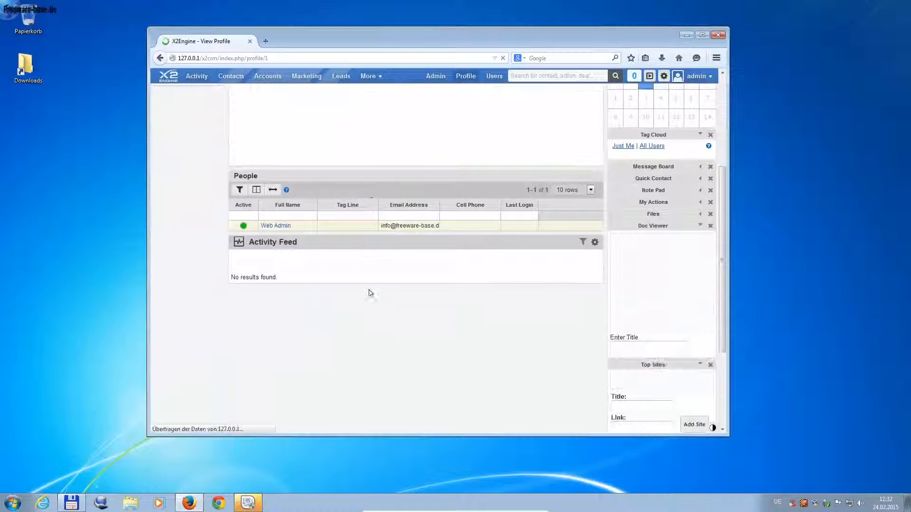
pyautogui.click(283, 241)
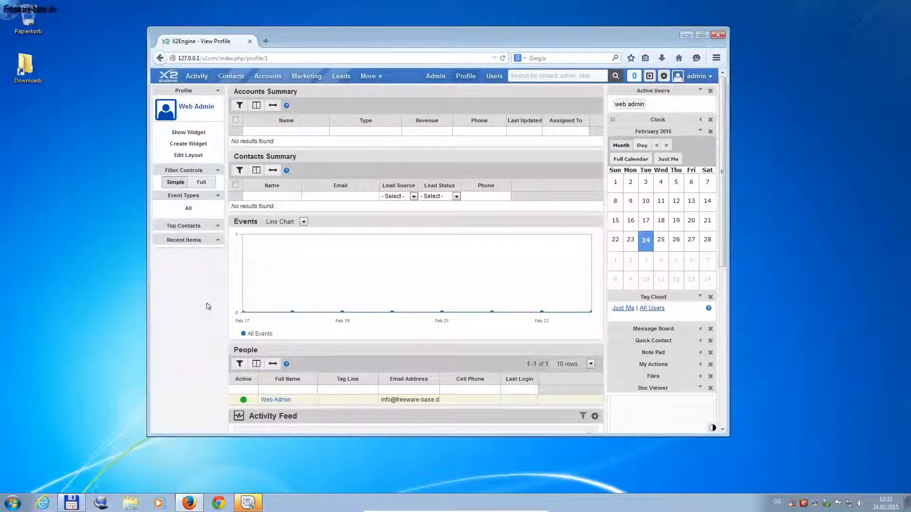
pyautogui.scroll(-6, 207, 306)
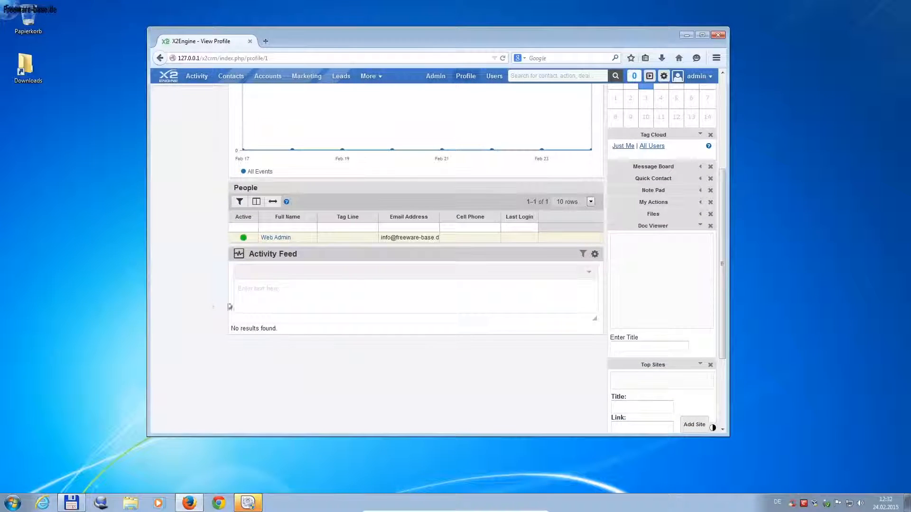
pyautogui.scroll(-3, 545, 368)
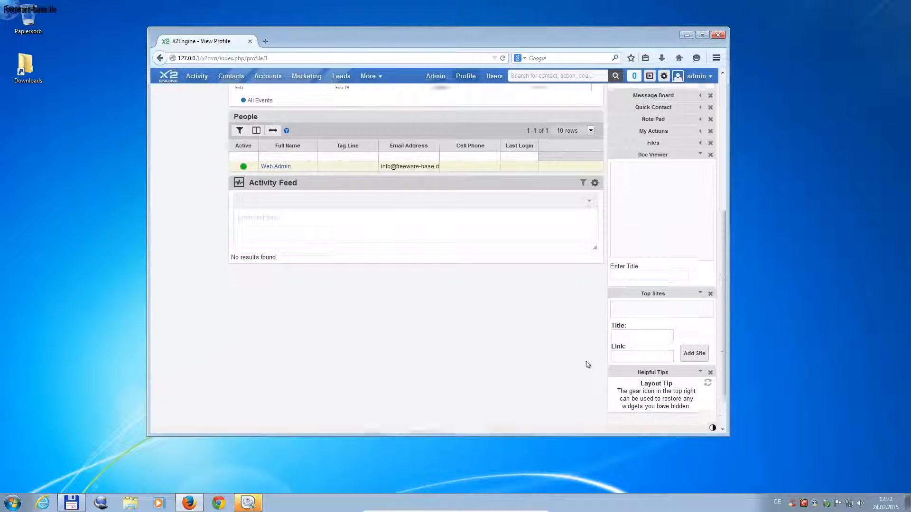
pyautogui.scroll(-2, 590, 361)
pyautogui.scroll(6, 599, 357)
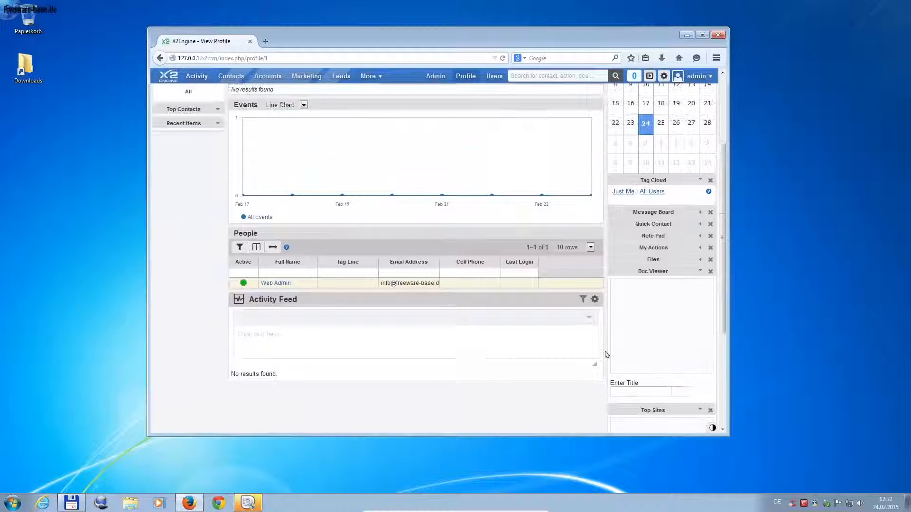
pyautogui.scroll(5, 605, 355)
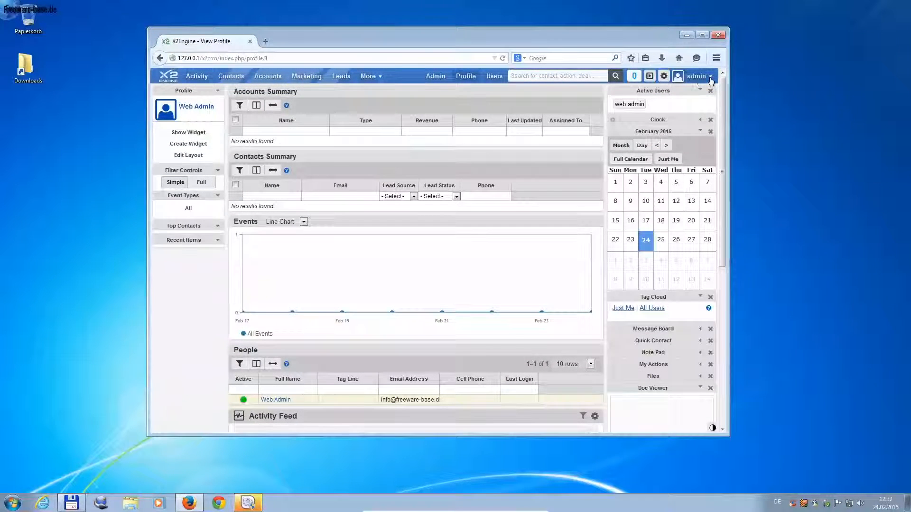
# Step: Open the user preferences and apply the dark Twilight theme
pyautogui.click(711, 80)
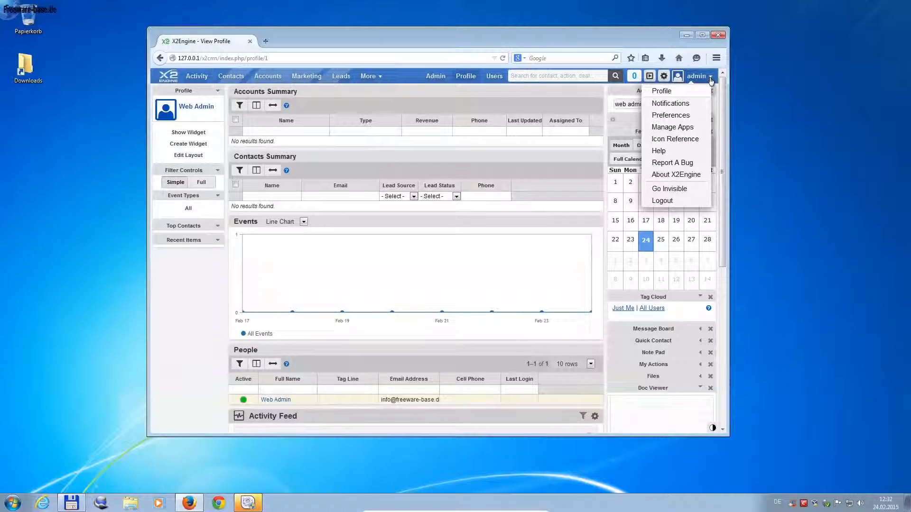
pyautogui.click(676, 118)
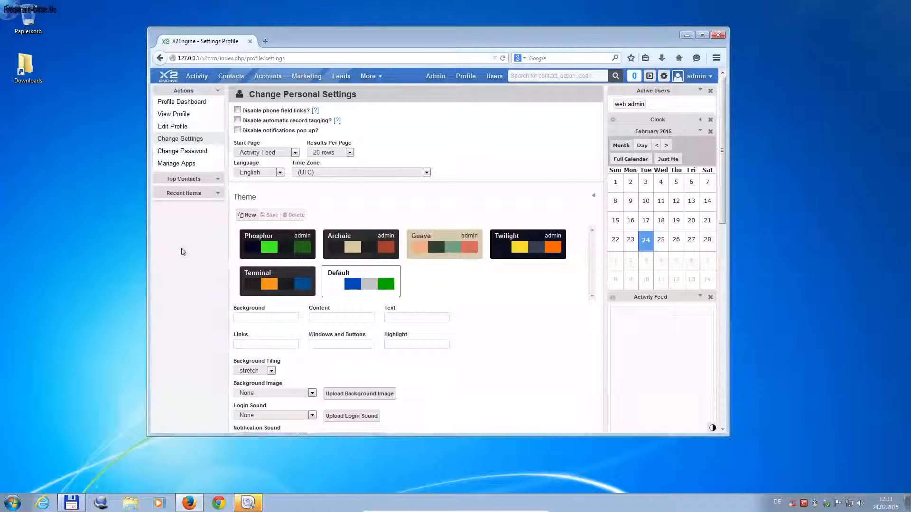
pyautogui.scroll(-2, 519, 362)
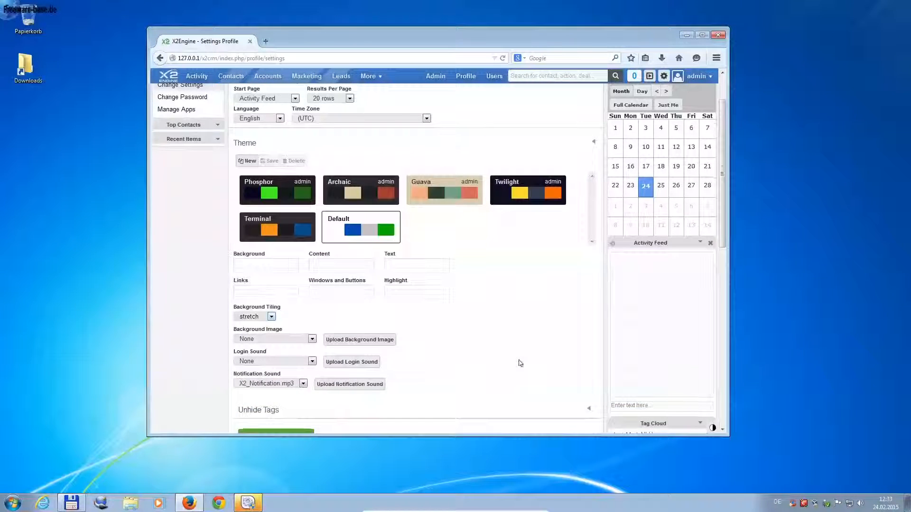
pyautogui.scroll(-2, 521, 363)
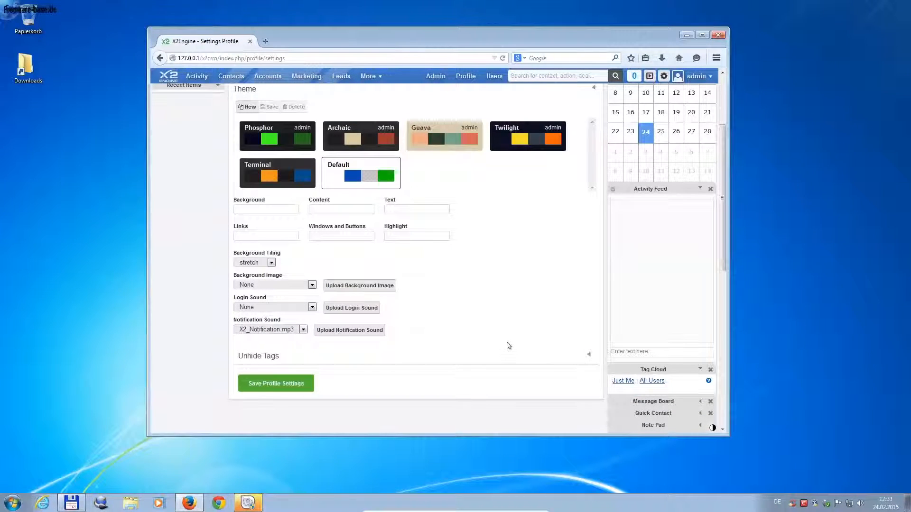
pyautogui.click(499, 147)
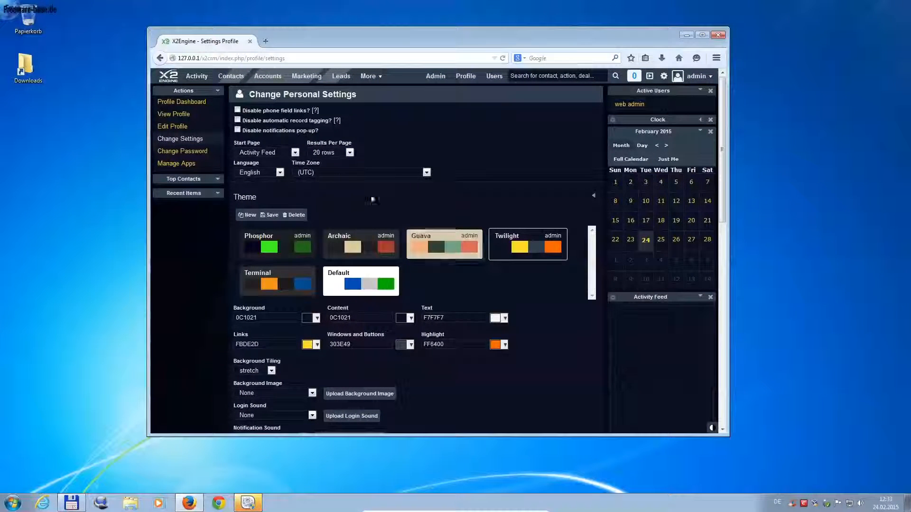
# Step: Set the language to Deutsch and the time zone to (GMT+01:00) Berlin
pyautogui.click(280, 174)
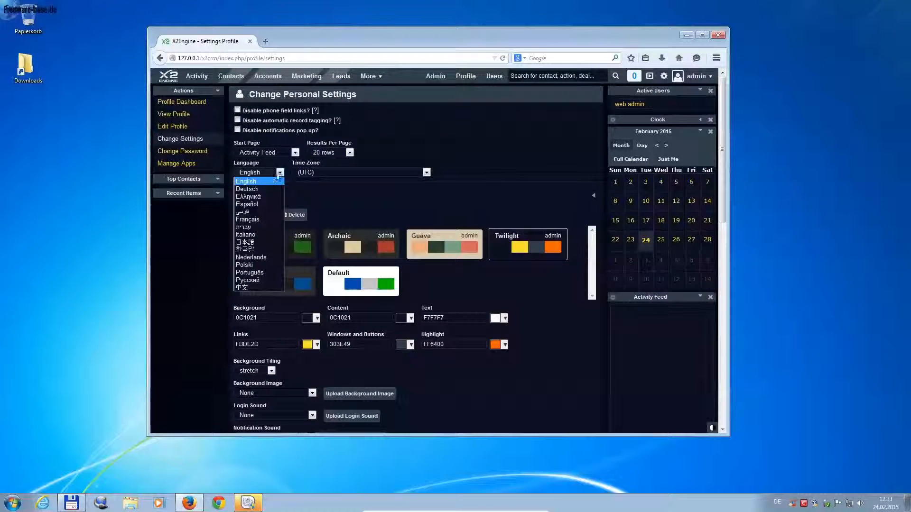
pyautogui.click(258, 189)
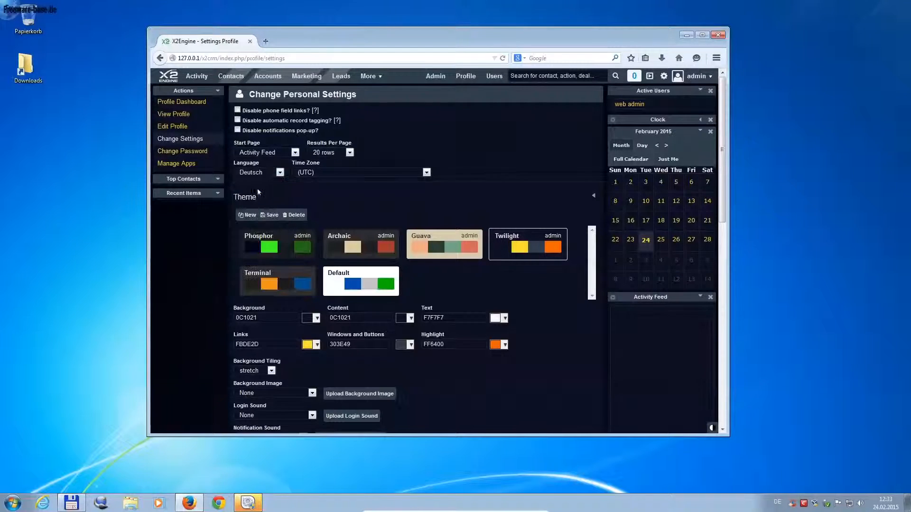
pyautogui.click(427, 172)
pyautogui.moveTo(427, 216); pyautogui.dragTo(425, 230)
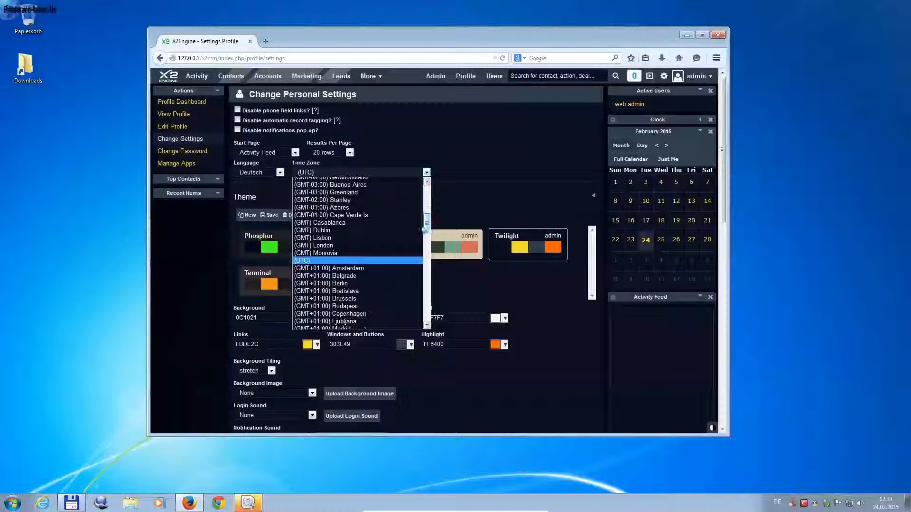
pyautogui.click(341, 283)
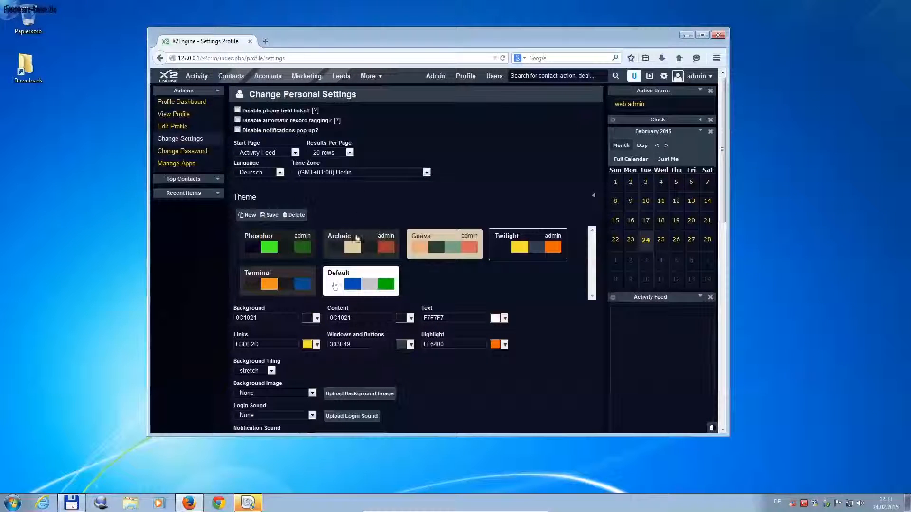
pyautogui.click(361, 192)
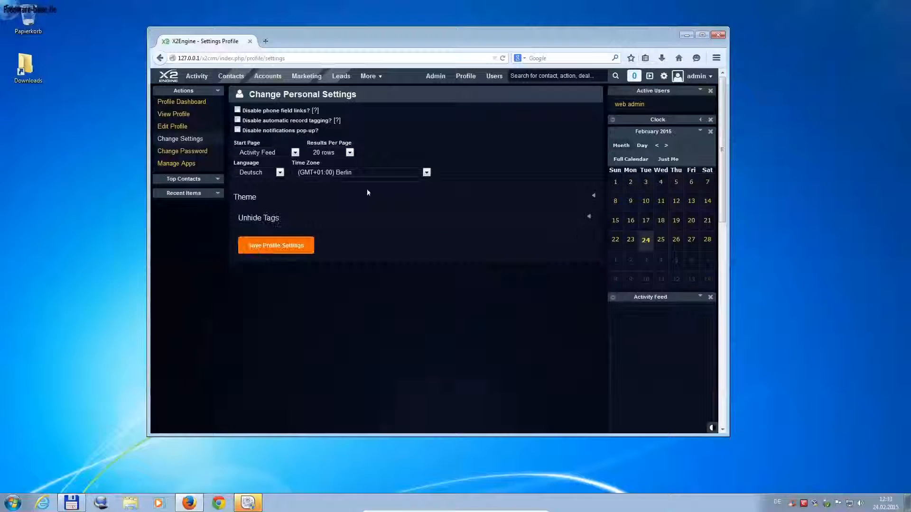
# Step: Save the profile settings, browse Profile Dashboard, Konten and Leads, then start a new lead
pyautogui.click(278, 249)
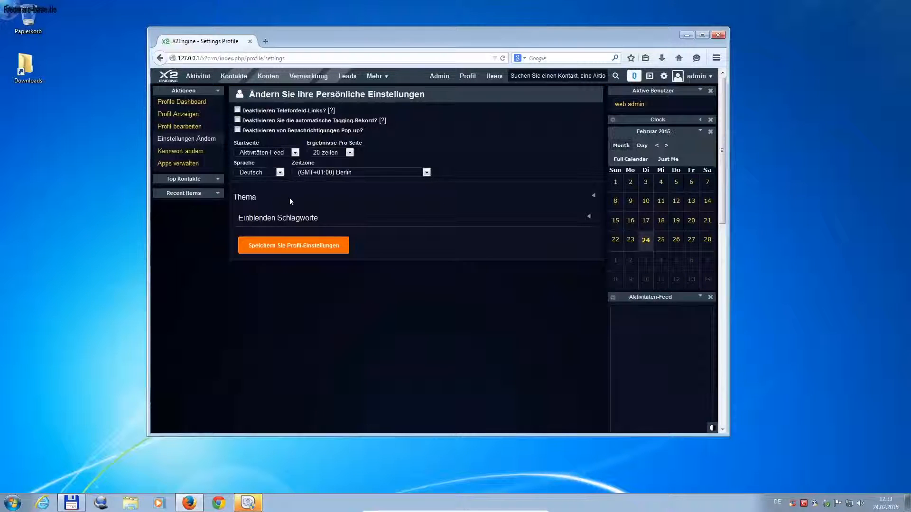
pyautogui.click(190, 102)
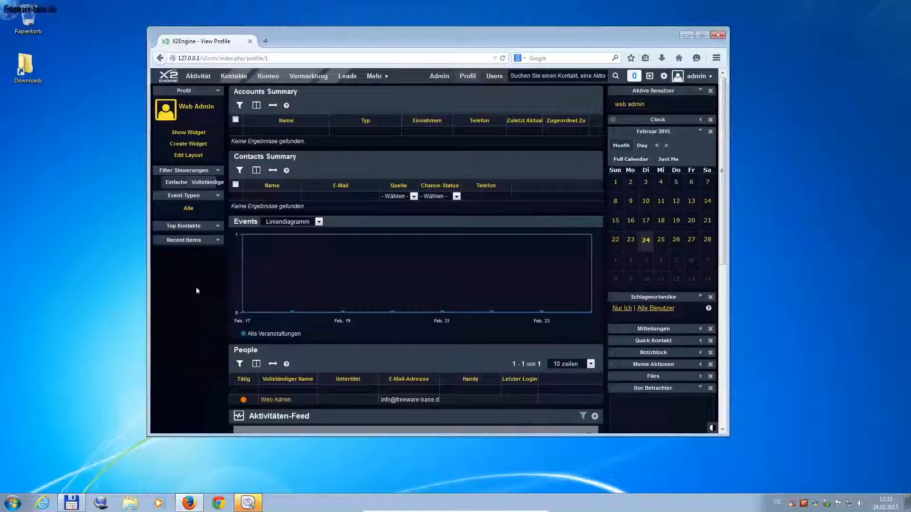
pyautogui.click(274, 77)
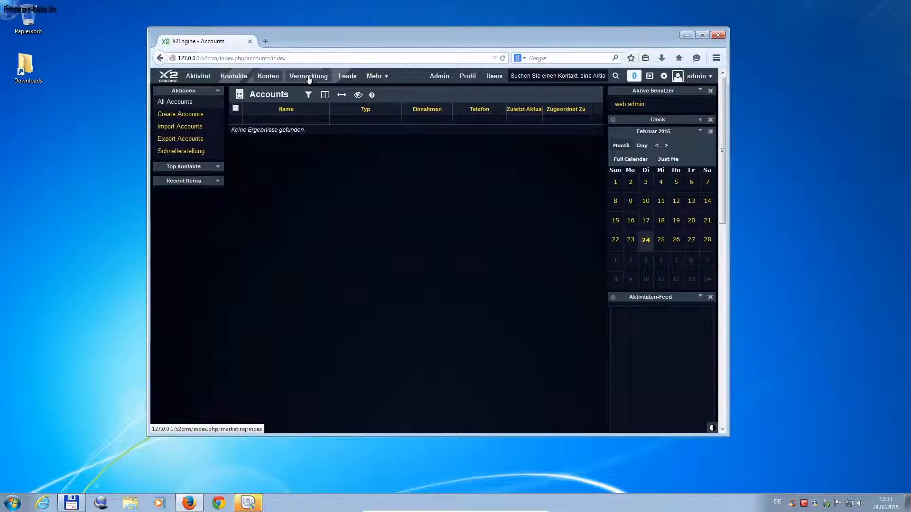
pyautogui.click(353, 79)
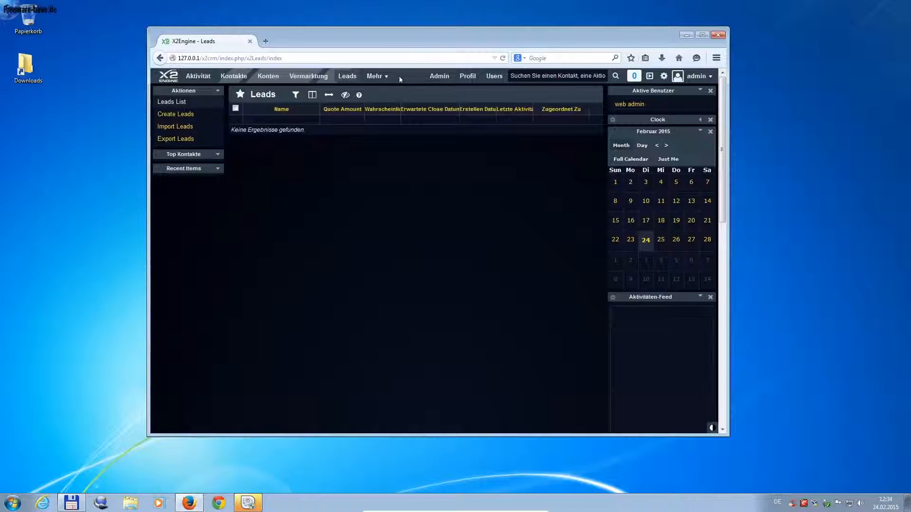
pyautogui.click(180, 116)
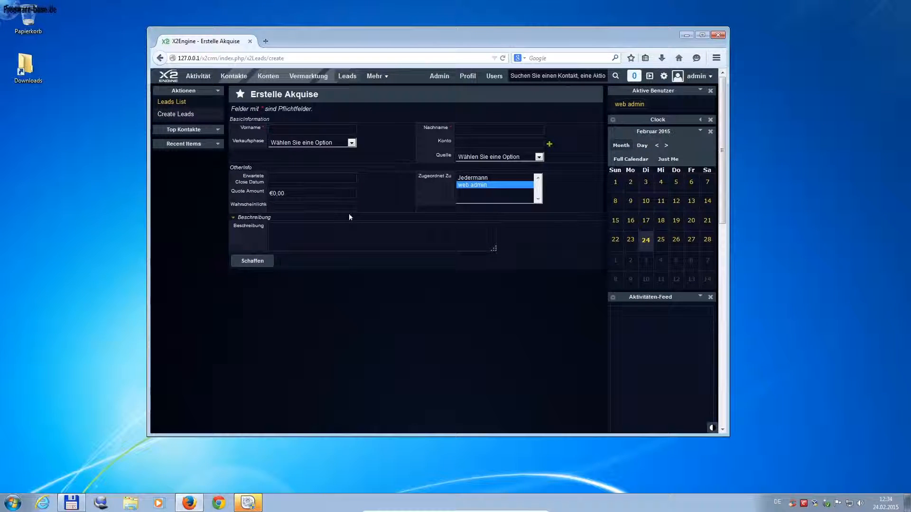
# Step: Inspect the sales stage and lead source options on the lead form without changing them
pyautogui.click(352, 143)
pyautogui.click(491, 246)
pyautogui.click(508, 158)
pyautogui.click(508, 160)
# Step: Browse the Vertrieb, Service, Aktionen and Kalender modules
pyautogui.click(385, 77)
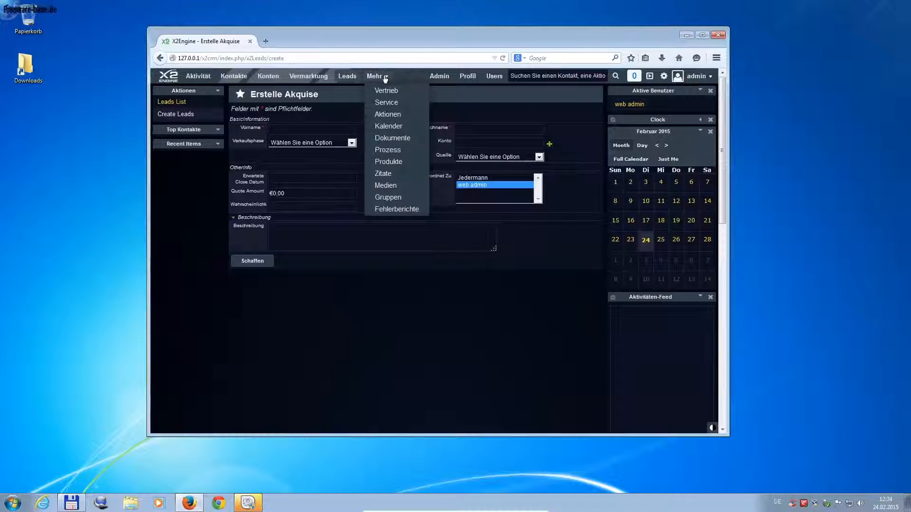
pyautogui.click(386, 94)
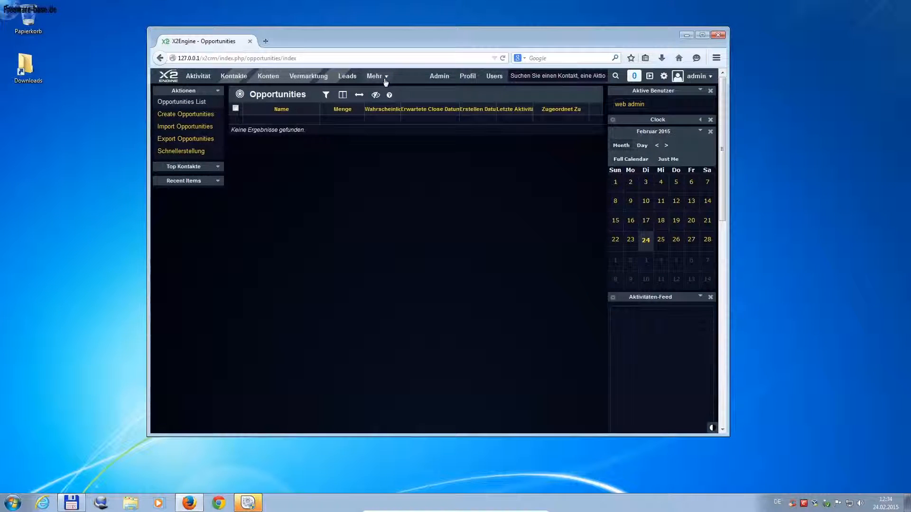
pyautogui.click(385, 81)
pyautogui.click(388, 108)
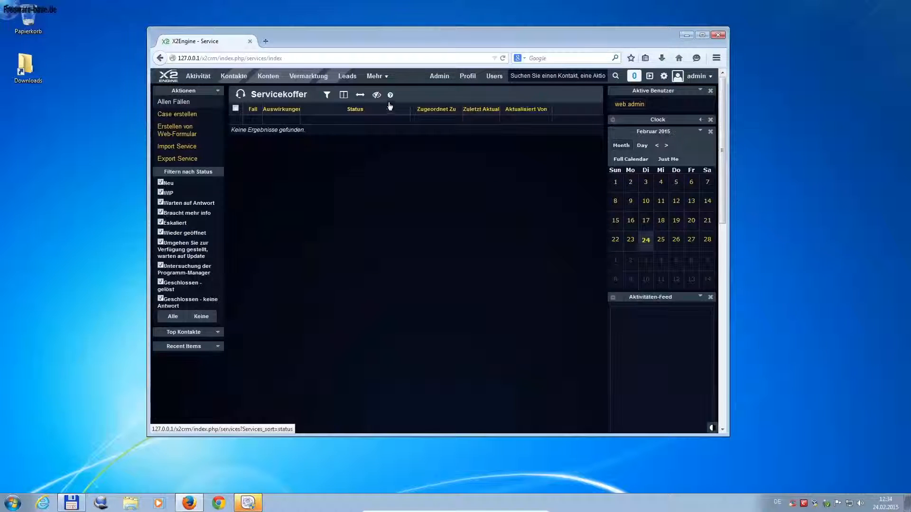
pyautogui.click(383, 76)
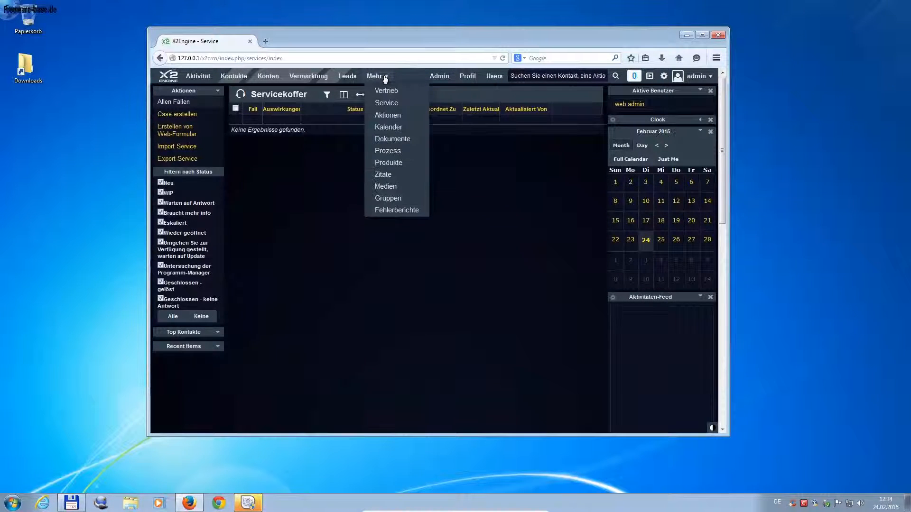
pyautogui.click(383, 119)
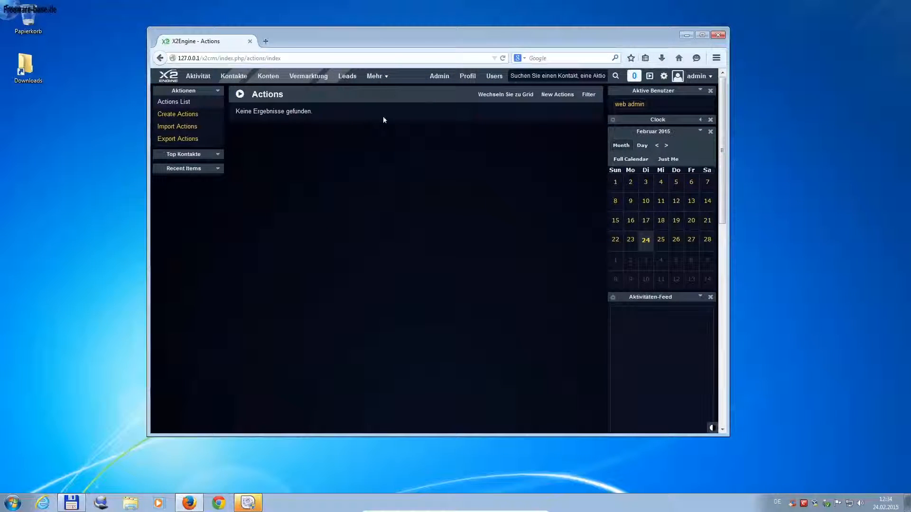
pyautogui.click(386, 76)
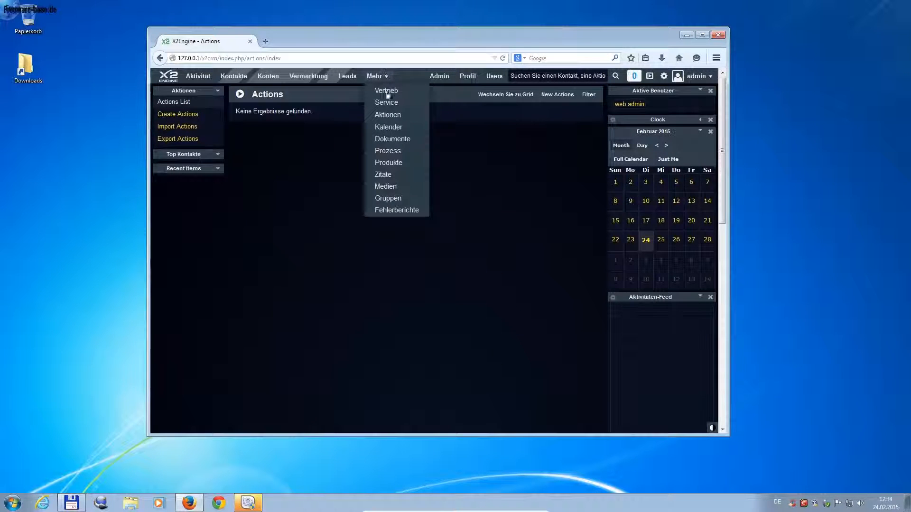
pyautogui.click(390, 128)
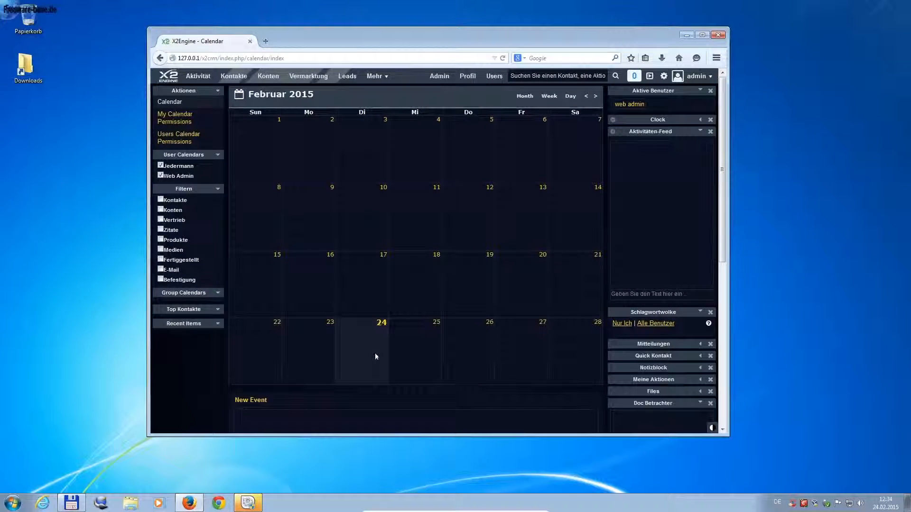
pyautogui.scroll(-3, 413, 346)
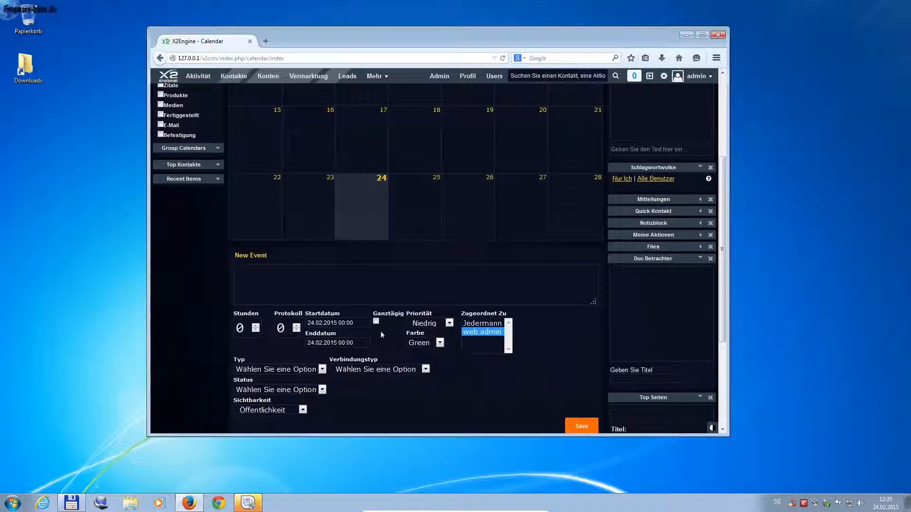
# Step: Visit Dokumente and Prozess, then open Produkte and start a new product
pyautogui.click(375, 76)
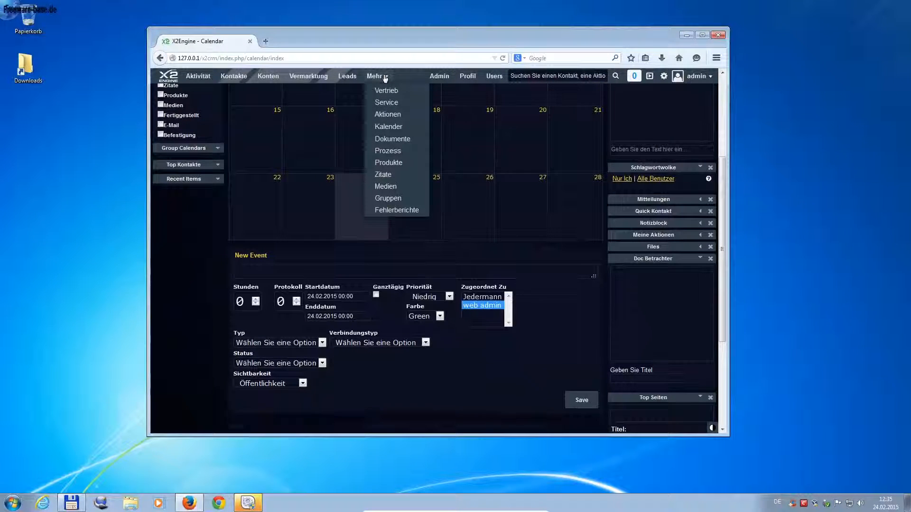
pyautogui.click(387, 141)
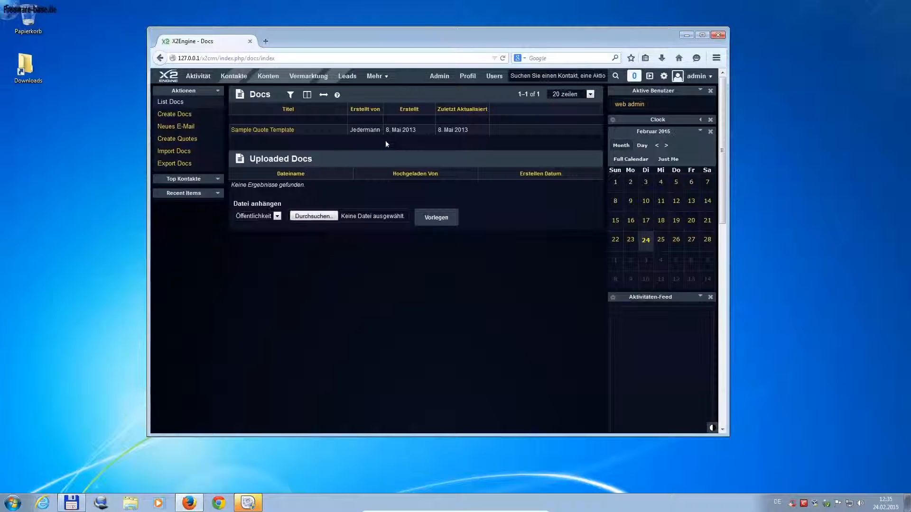
pyautogui.click(386, 77)
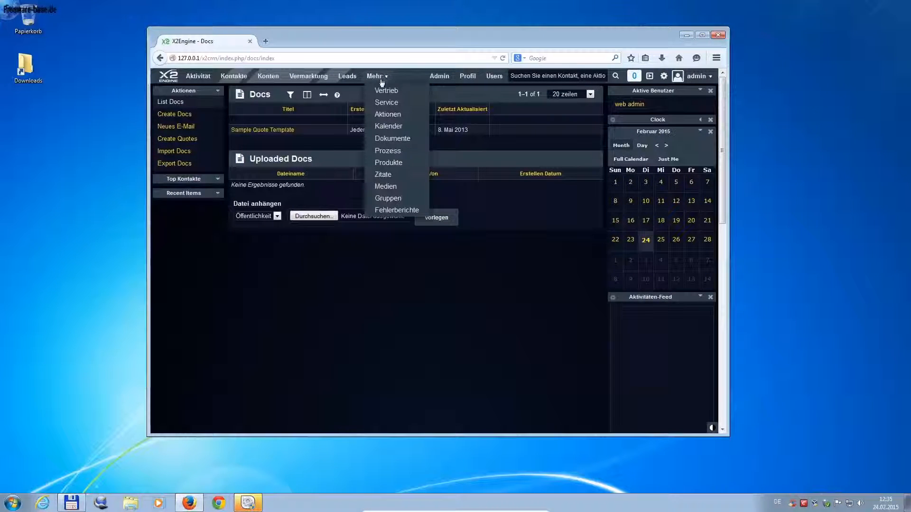
pyautogui.click(375, 154)
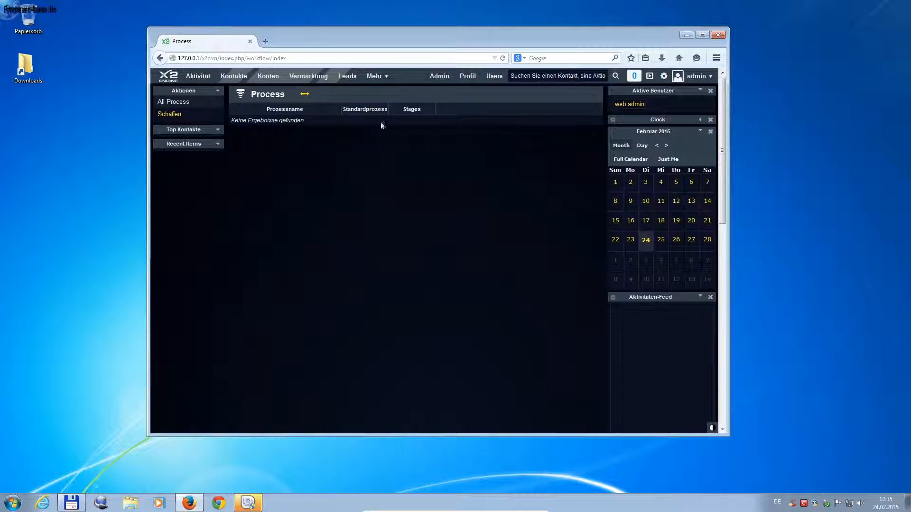
pyautogui.click(385, 77)
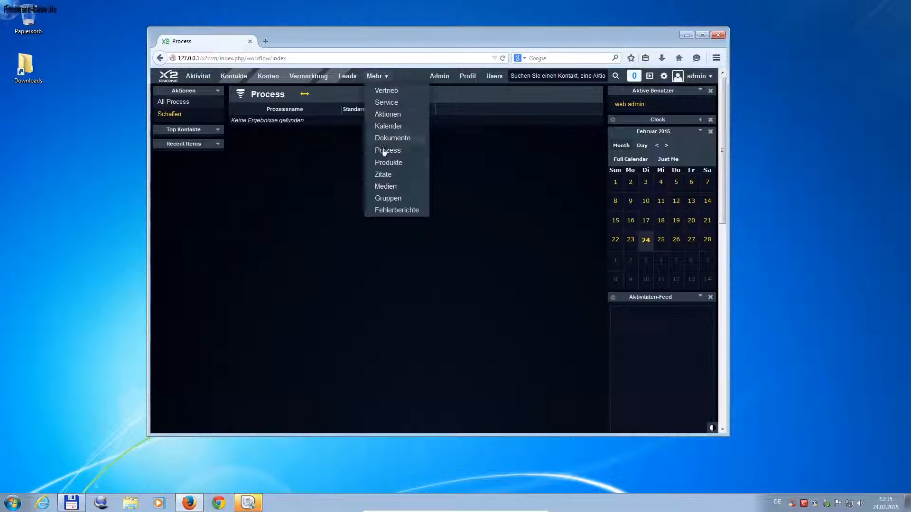
pyautogui.click(384, 164)
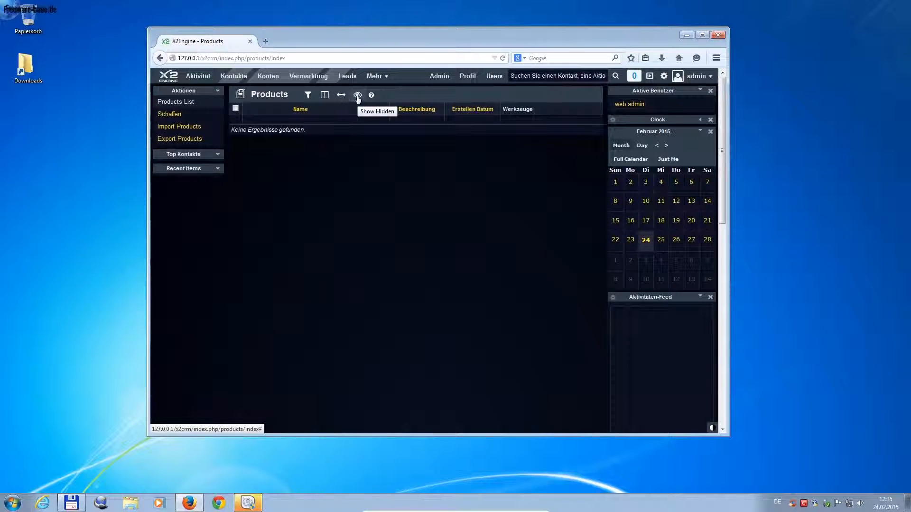
pyautogui.click(171, 116)
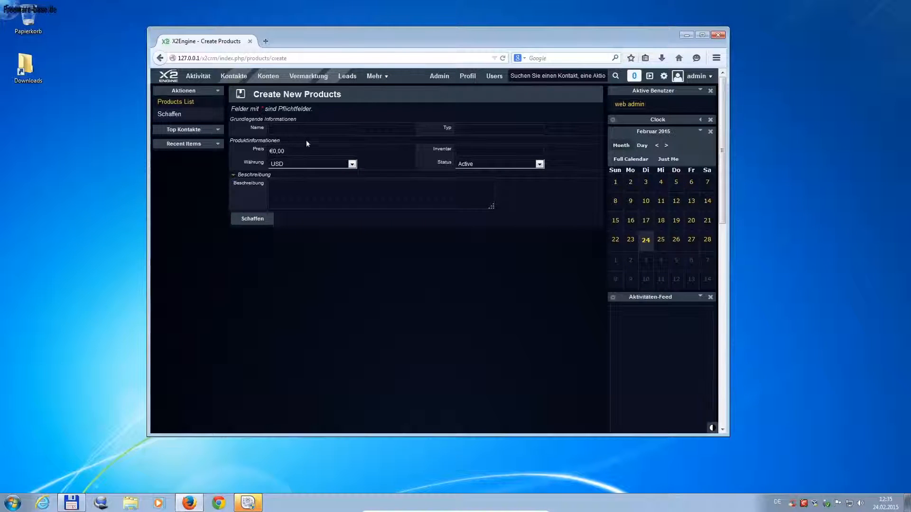
# Step: Enter the product name 'Produkt 1' with type Ware
pyautogui.click(352, 165)
pyautogui.click(352, 164)
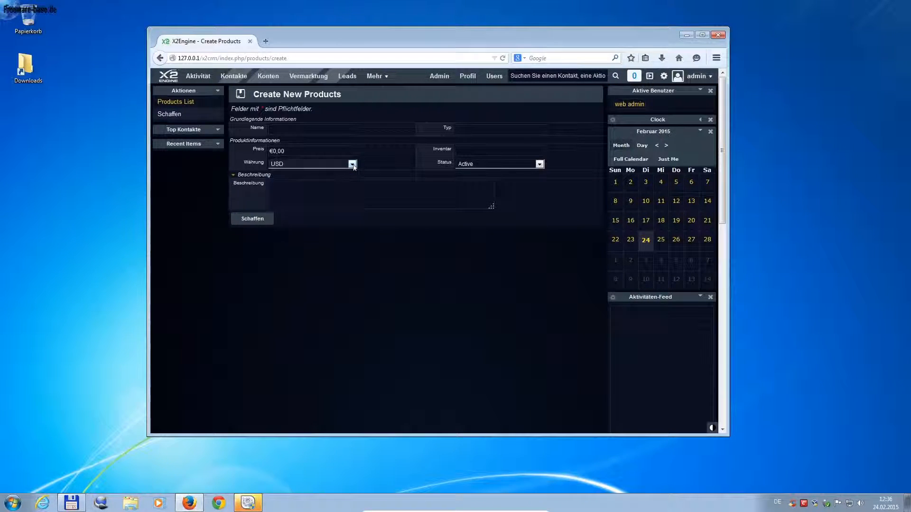
pyautogui.click(285, 130)
pyautogui.write('Produkt 1')
pyautogui.click(474, 138)
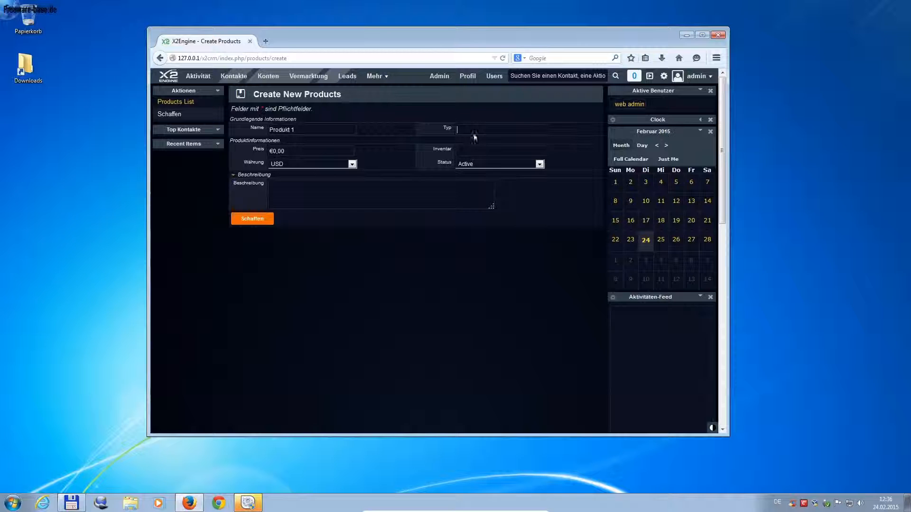
pyautogui.write('War')
pyautogui.press('Tab')
# Step: Set the price to 10,99 with currency EUR
pyautogui.click(277, 152)
pyautogui.write('1,09')
pyautogui.click(332, 163)
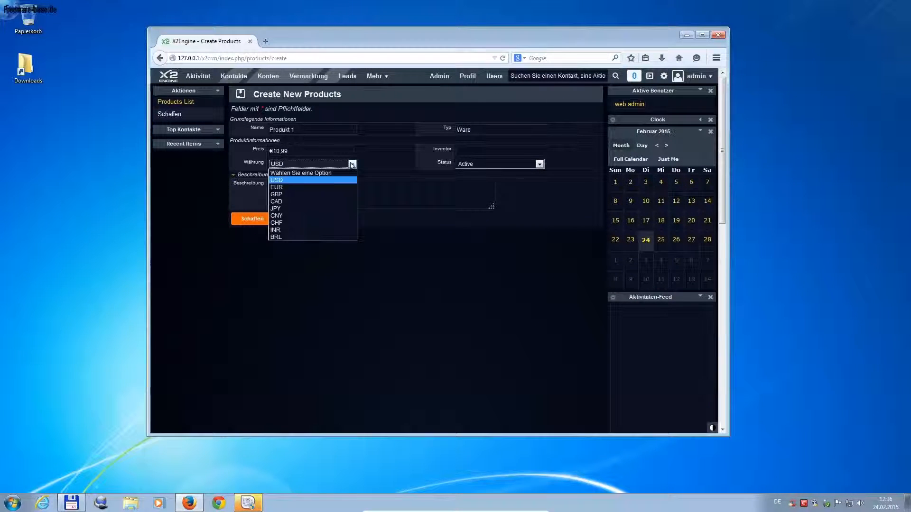
pyautogui.click(296, 187)
# Step: Enter inventory 100 and description 'Produkt 1 Beschreibung!', then create the product
pyautogui.click(484, 149)
pyautogui.write('100')
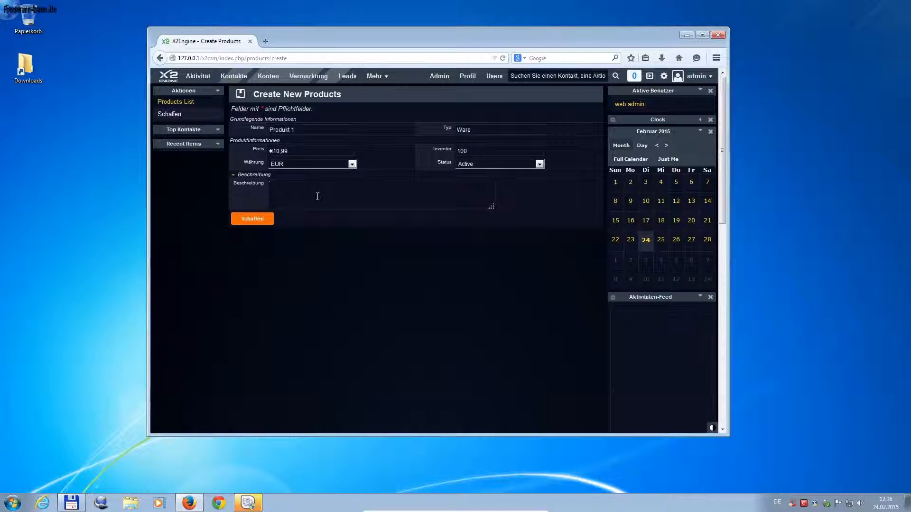
pyautogui.write('Produkt')
pyautogui.press('BackSpace')
pyautogui.write('kt 1 Beschrie')
pyautogui.press('BackSpace')
pyautogui.press('BackSpace')
pyautogui.write('eibung')
pyautogui.click(260, 218)
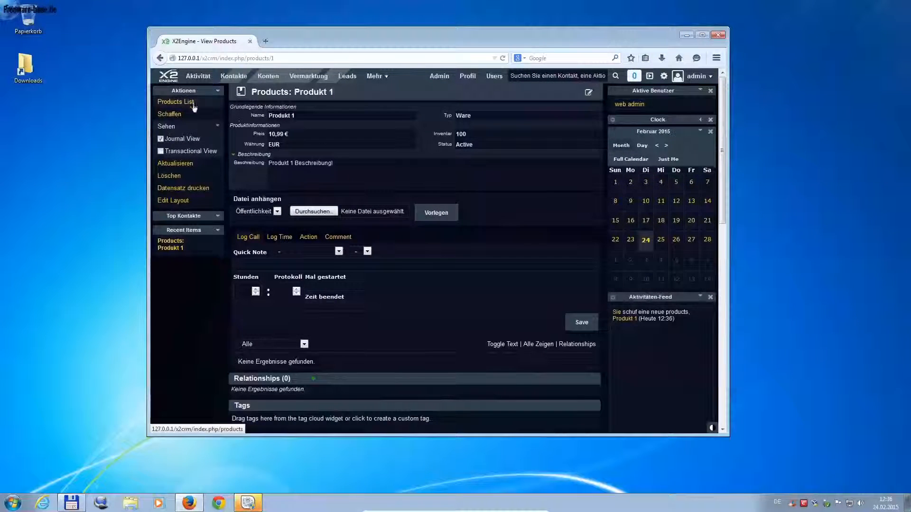
# Step: Look at the Log Time, Action and Comment forms on Produkt 1, then return to the Products list
pyautogui.scroll(-2, 518, 218)
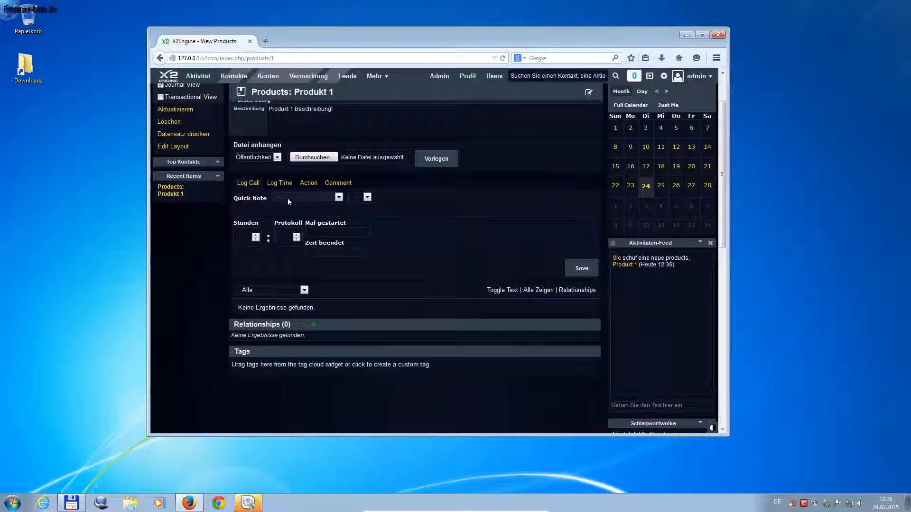
pyautogui.scroll(-2, 399, 280)
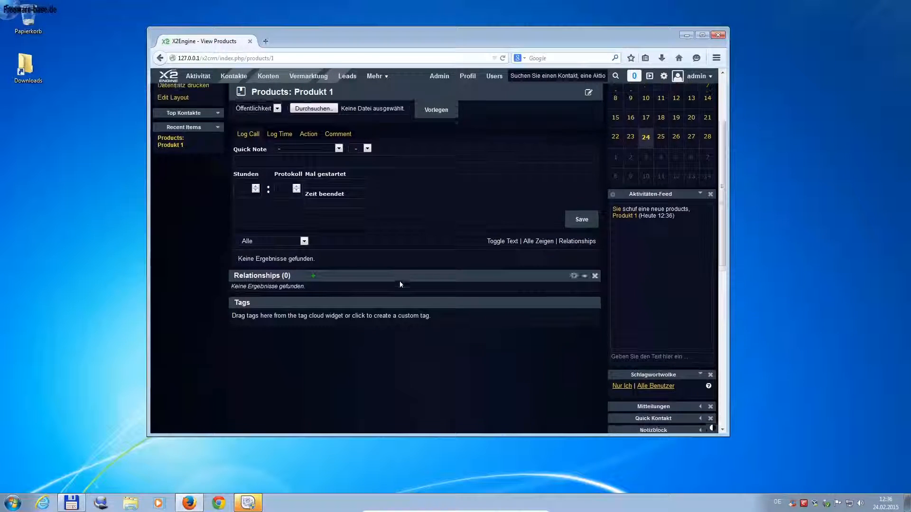
pyautogui.click(280, 130)
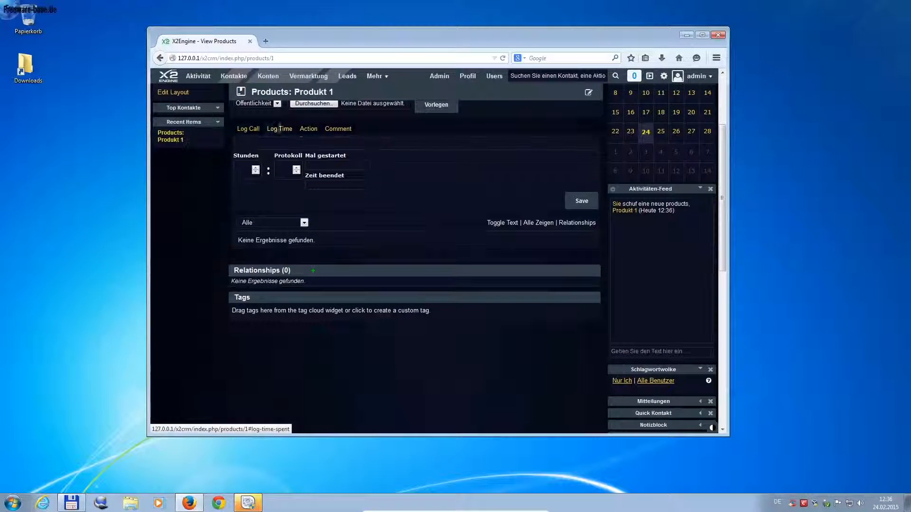
pyautogui.click(309, 129)
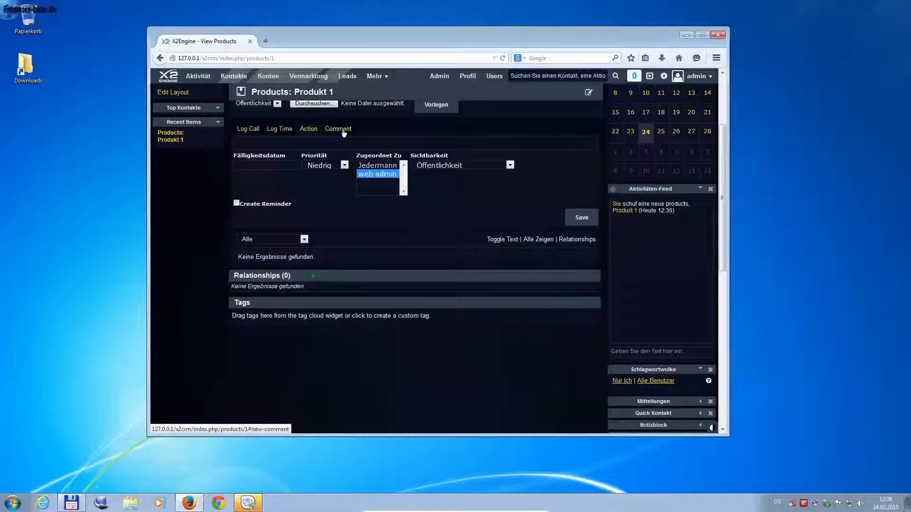
pyautogui.click(343, 132)
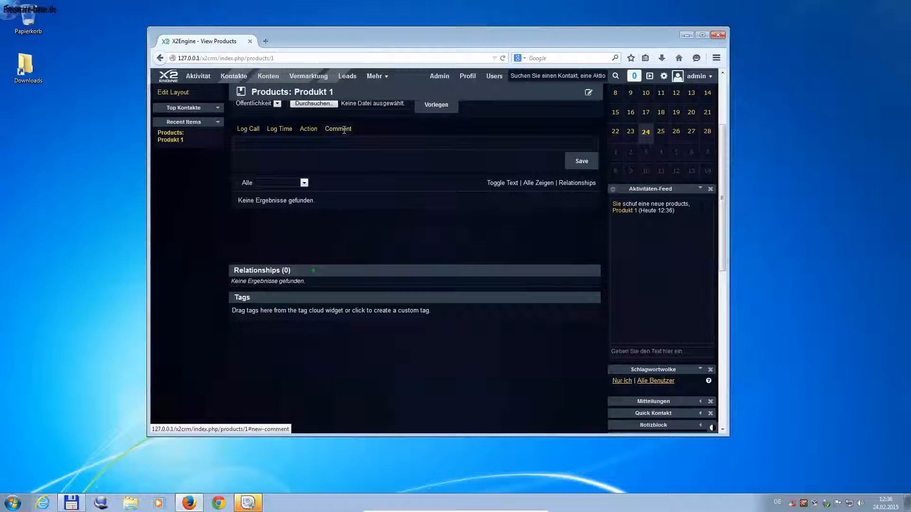
pyautogui.scroll(3, 207, 202)
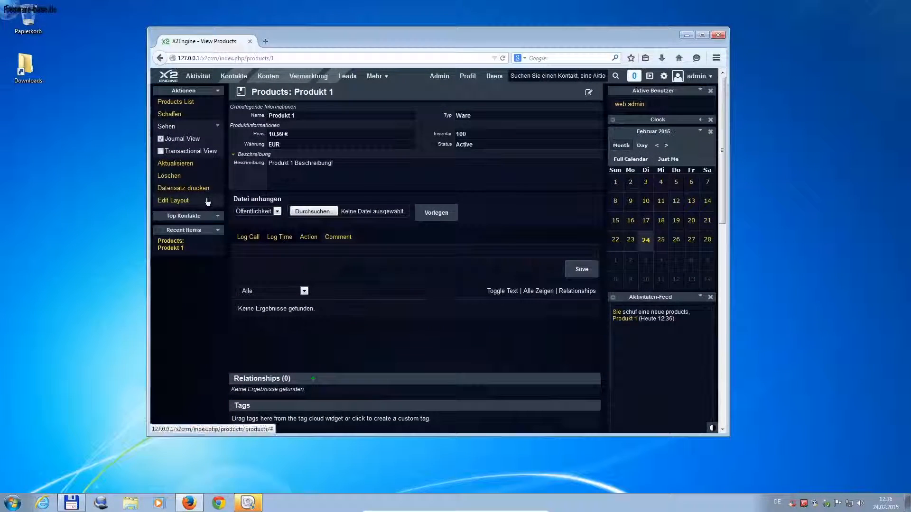
pyautogui.click(173, 104)
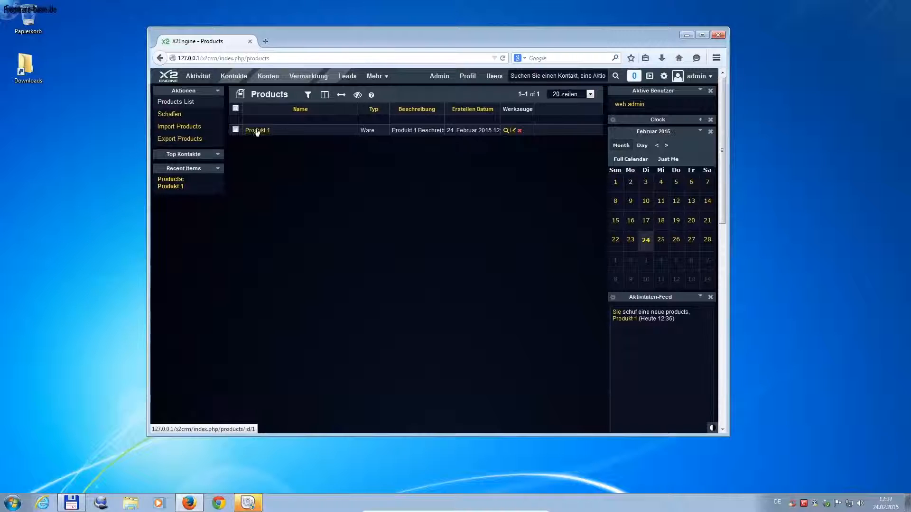
# Step: Open the admin profile in a new browser tab
pyautogui.click(386, 77)
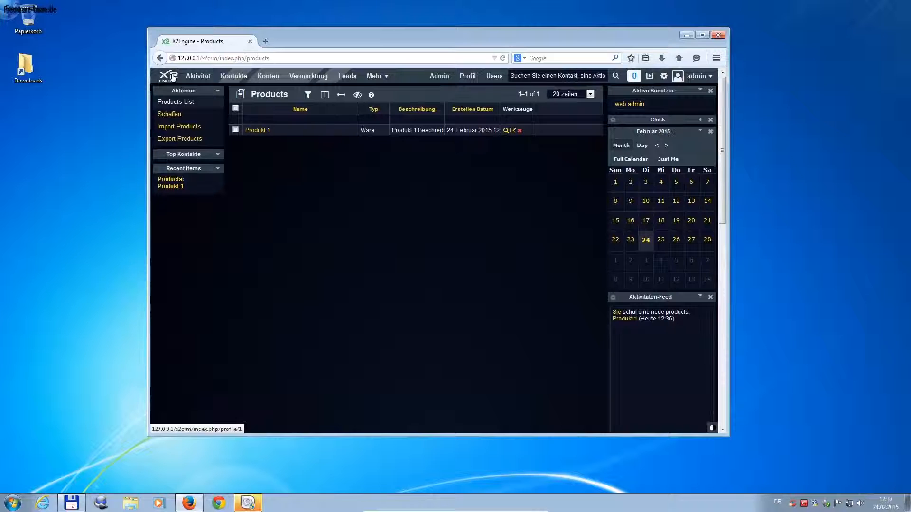
pyautogui.middleClick(172, 77)
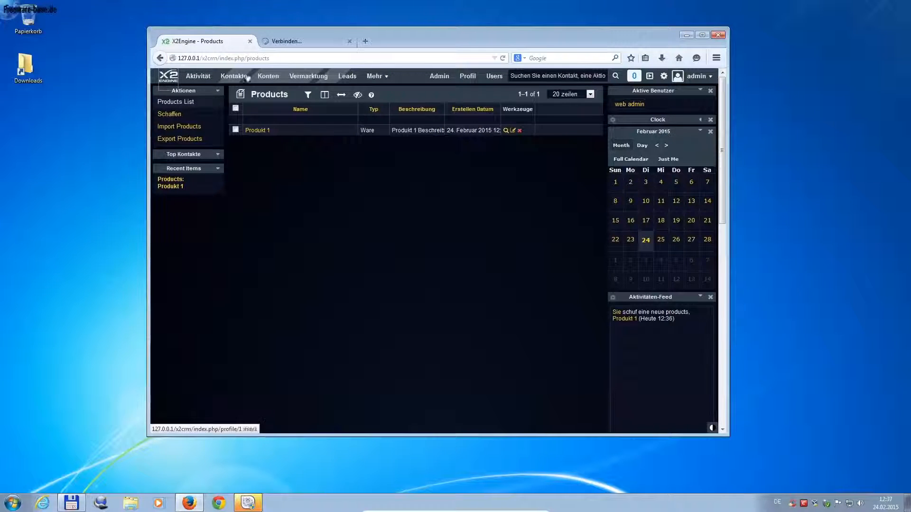
pyautogui.click(287, 42)
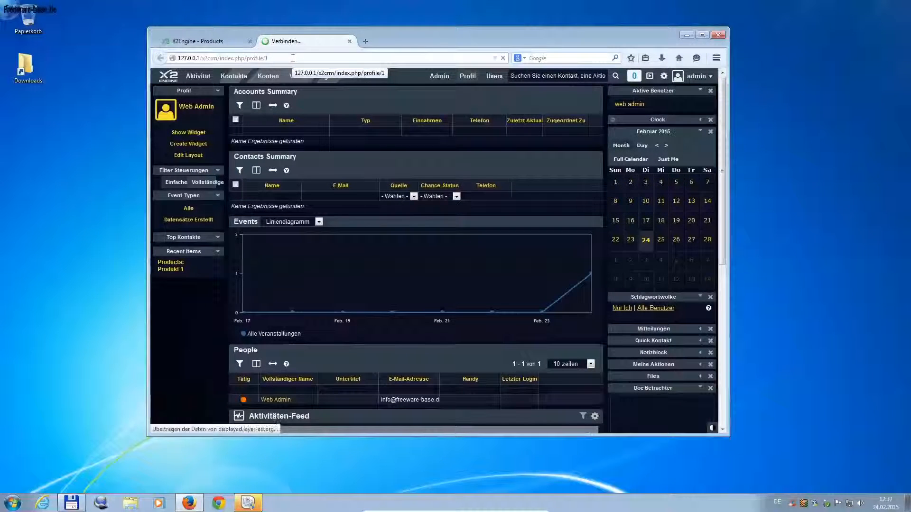
# Step: Add a Website Viewer widget to the profile, then close the profile tab
pyautogui.click(202, 134)
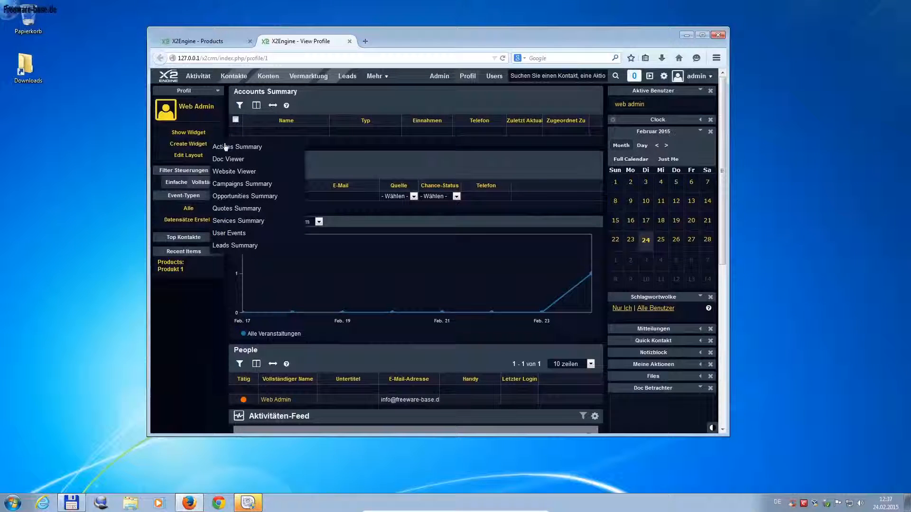
pyautogui.click(247, 171)
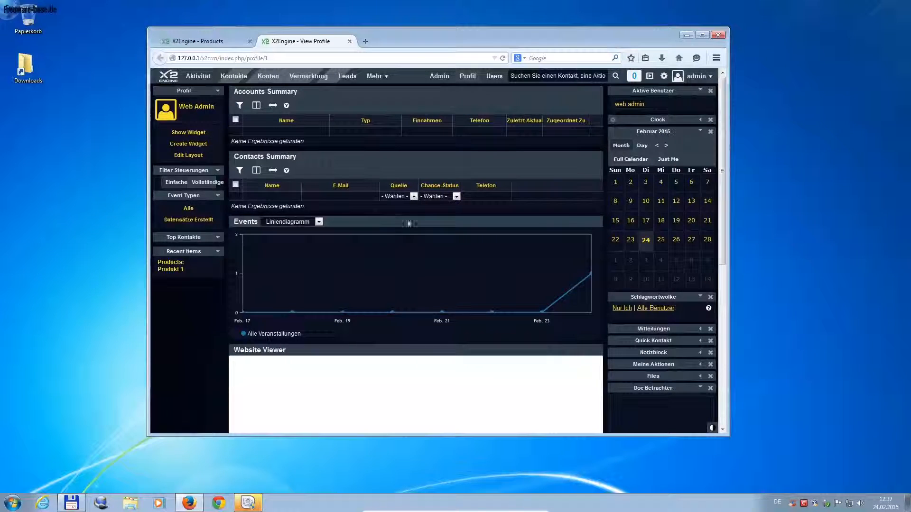
pyautogui.scroll(-5, 406, 332)
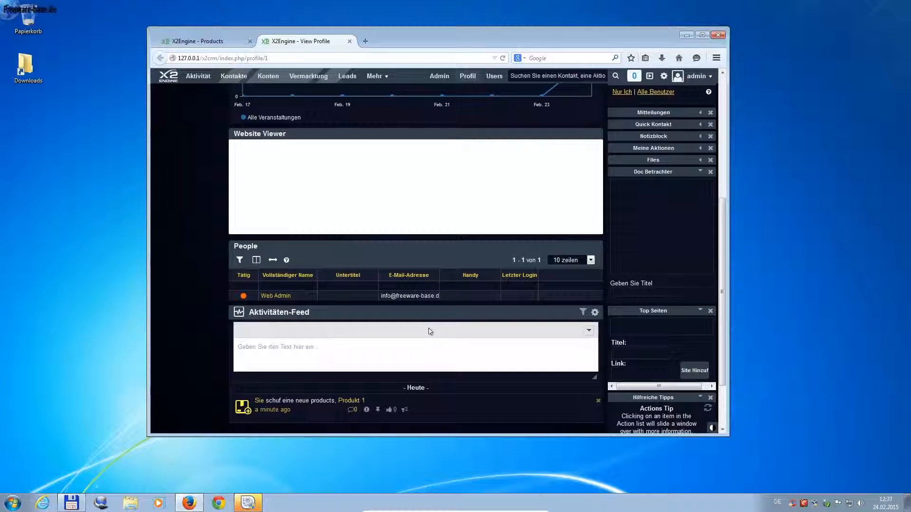
pyautogui.scroll(-2, 429, 331)
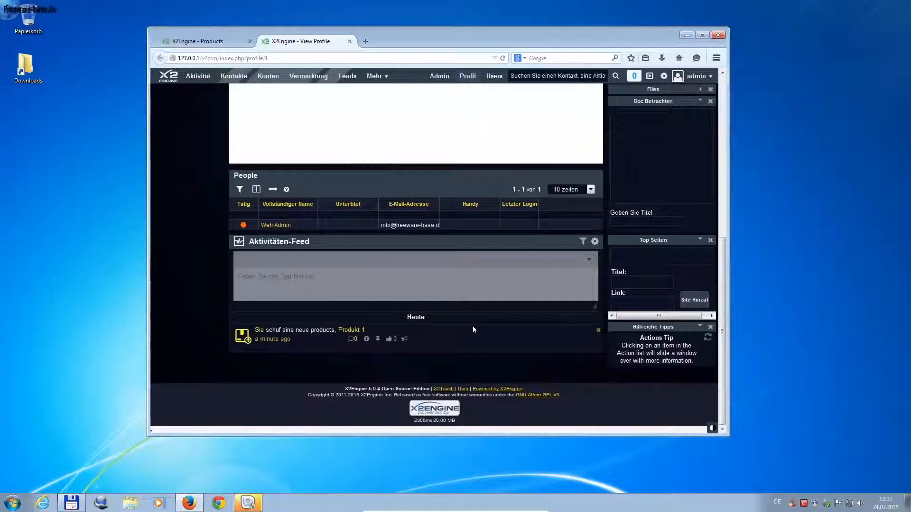
pyautogui.scroll(8, 473, 326)
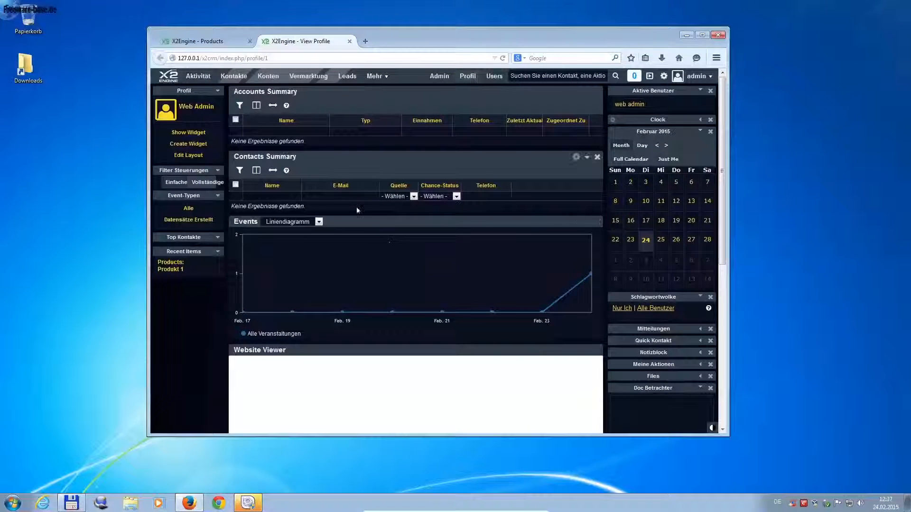
pyautogui.moveTo(591, 277)
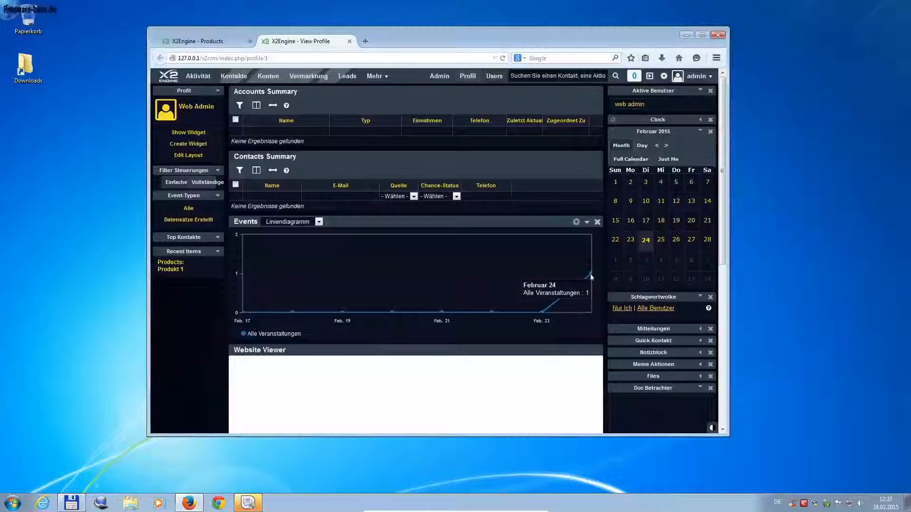
pyautogui.click(349, 42)
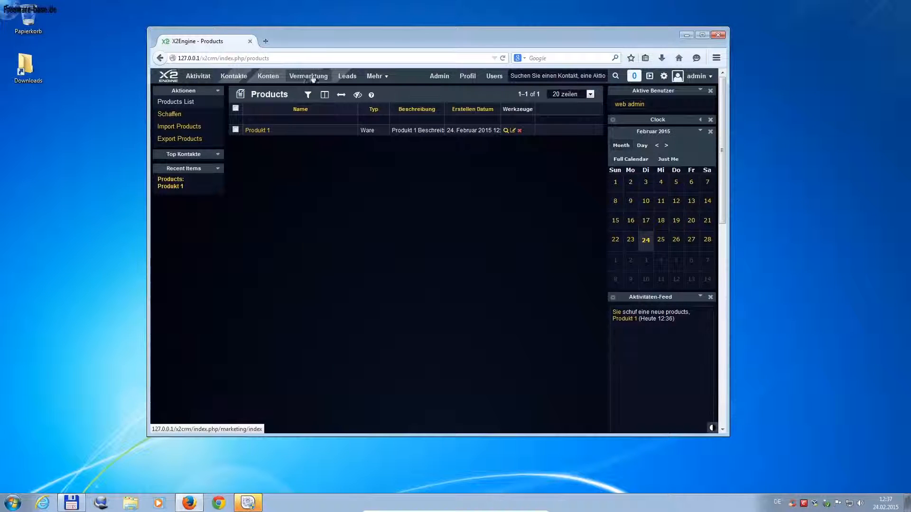
# Step: Toggle the Mehr menu and widget sidebar, then open Produkt 1 from Recent Items
pyautogui.click(388, 78)
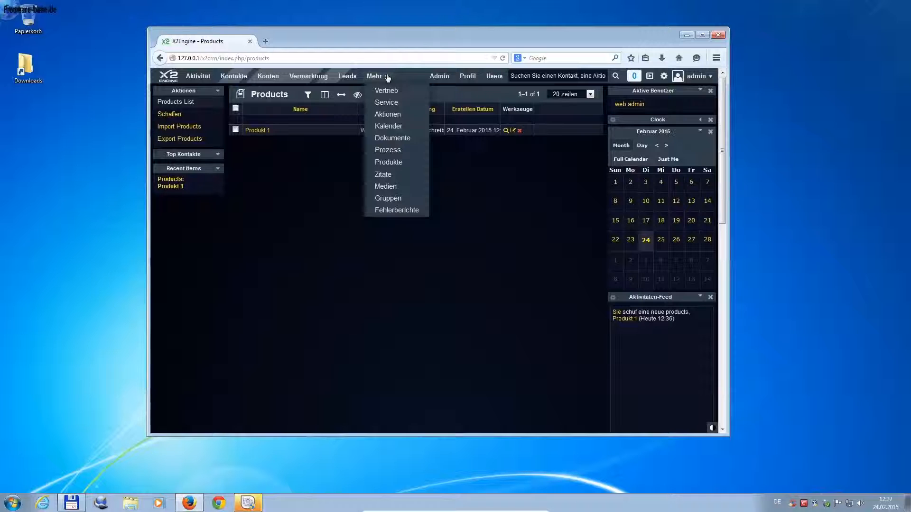
pyautogui.click(521, 171)
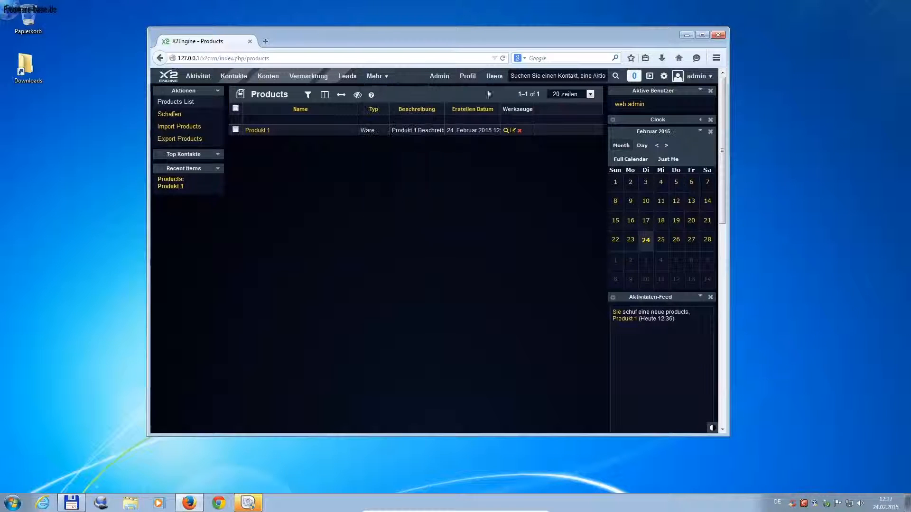
pyautogui.click(649, 76)
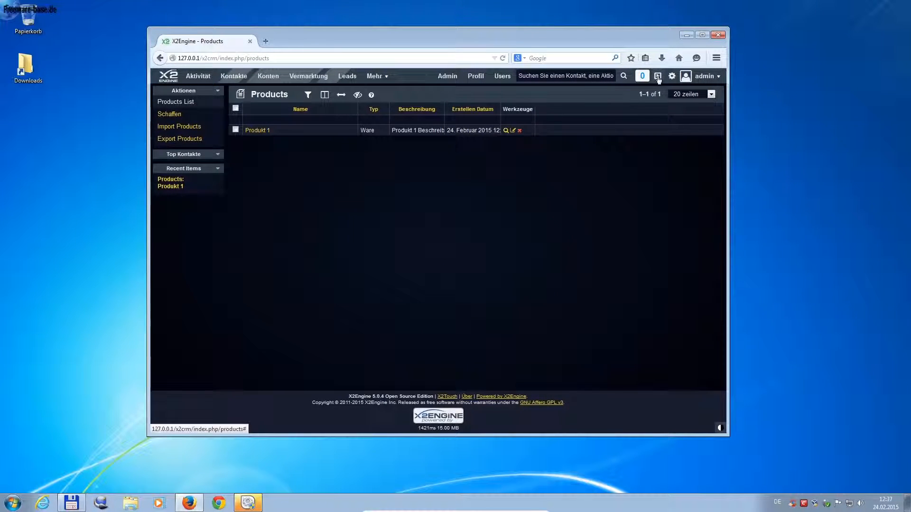
pyautogui.click(657, 77)
pyautogui.scroll(-10, 664, 352)
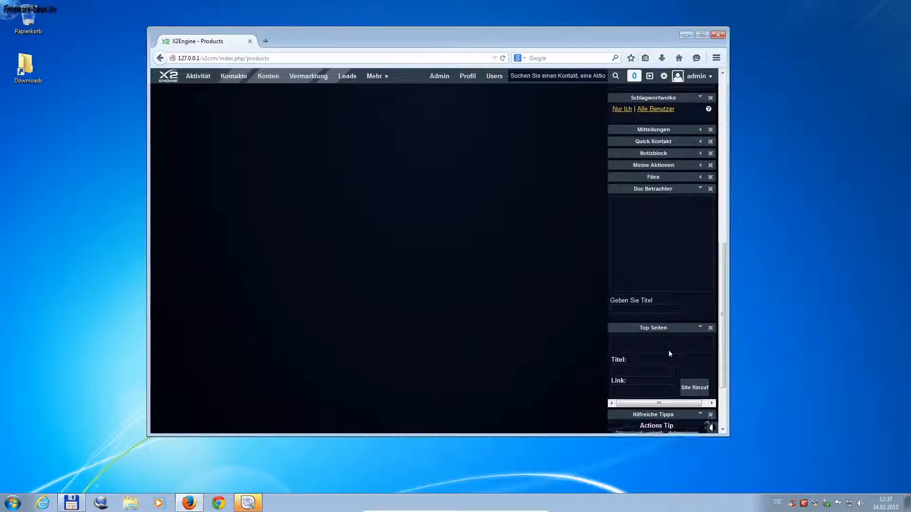
pyautogui.scroll(-3, 668, 350)
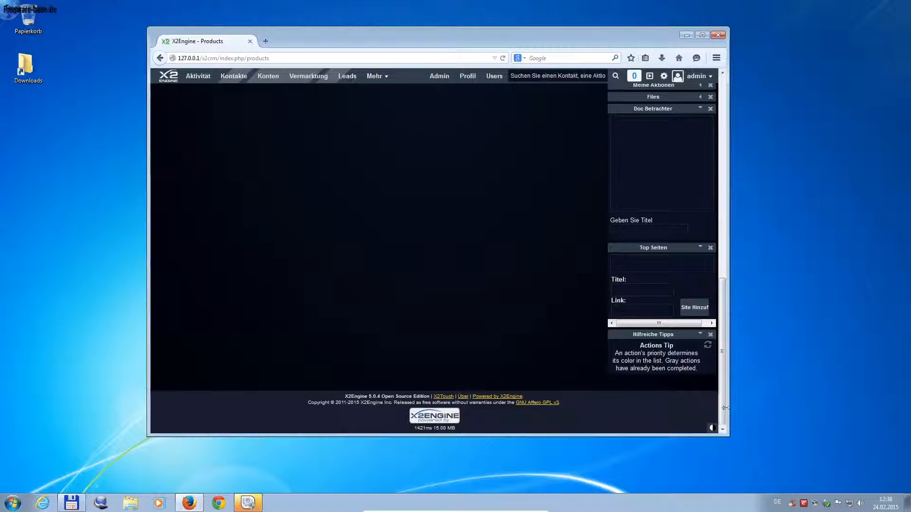
pyautogui.moveTo(724, 414); pyautogui.dragTo(736, 127)
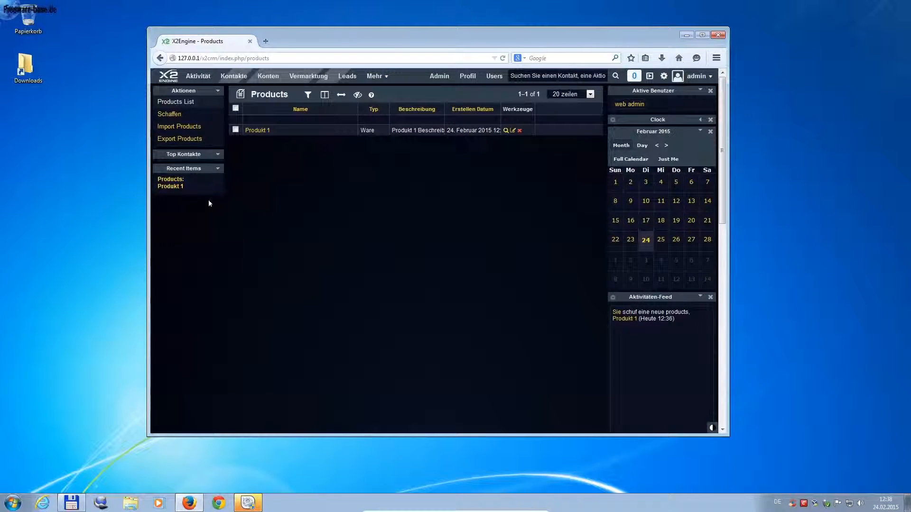
pyautogui.click(172, 187)
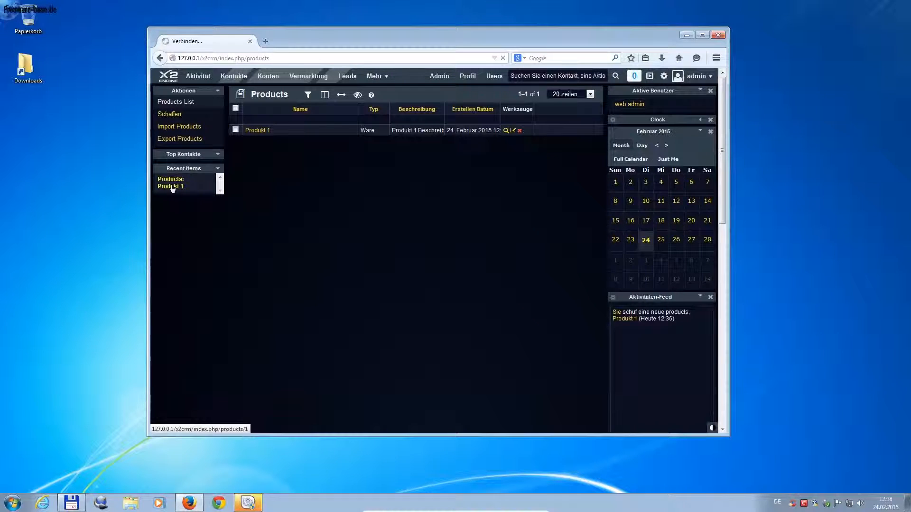